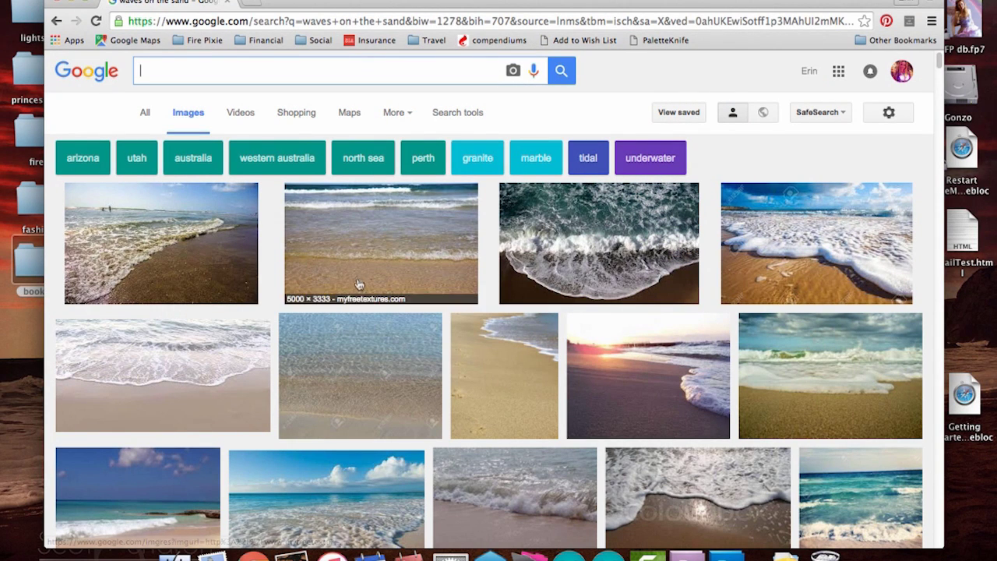
Step: Search Google Images for full moon night pictures and browse the results
type("ll moon night")
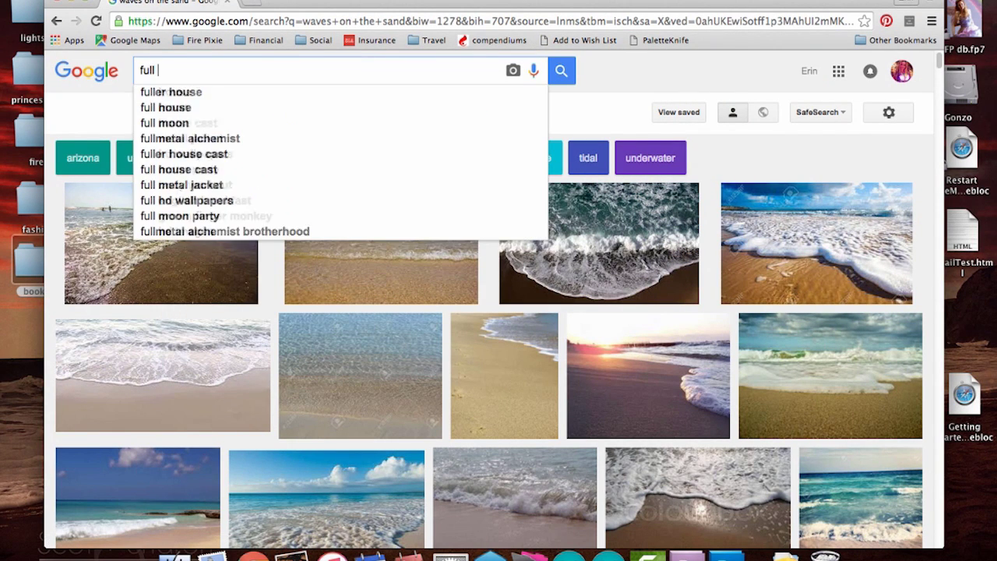
key("Return")
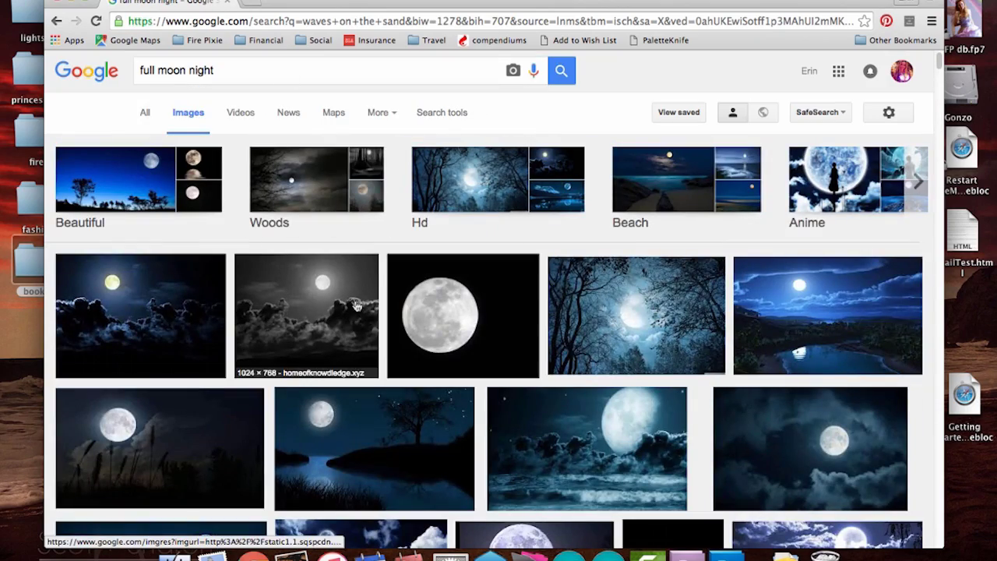
scroll(354, 302, "down", 5)
scroll(355, 302, "down", 15)
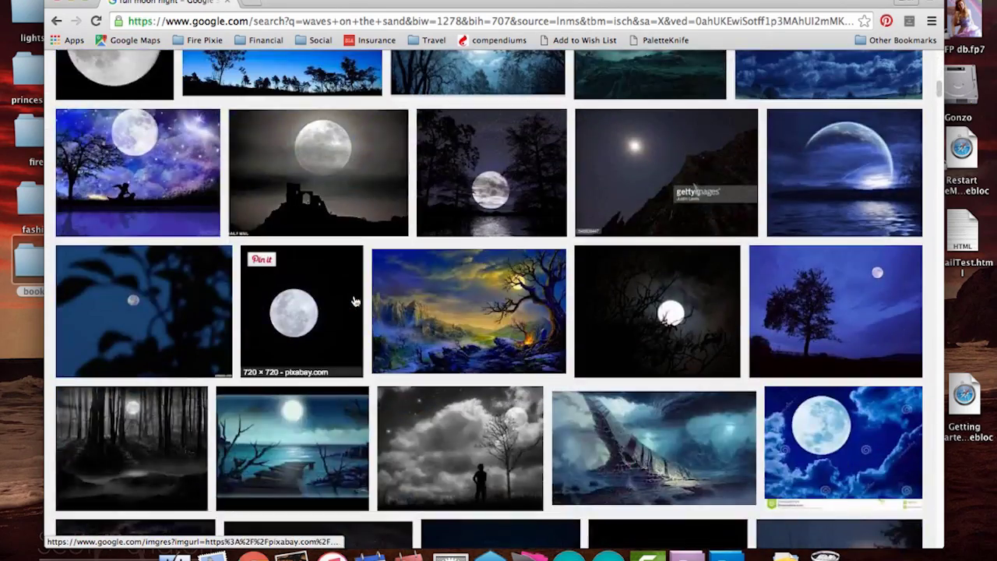
scroll(354, 302, "up", 20)
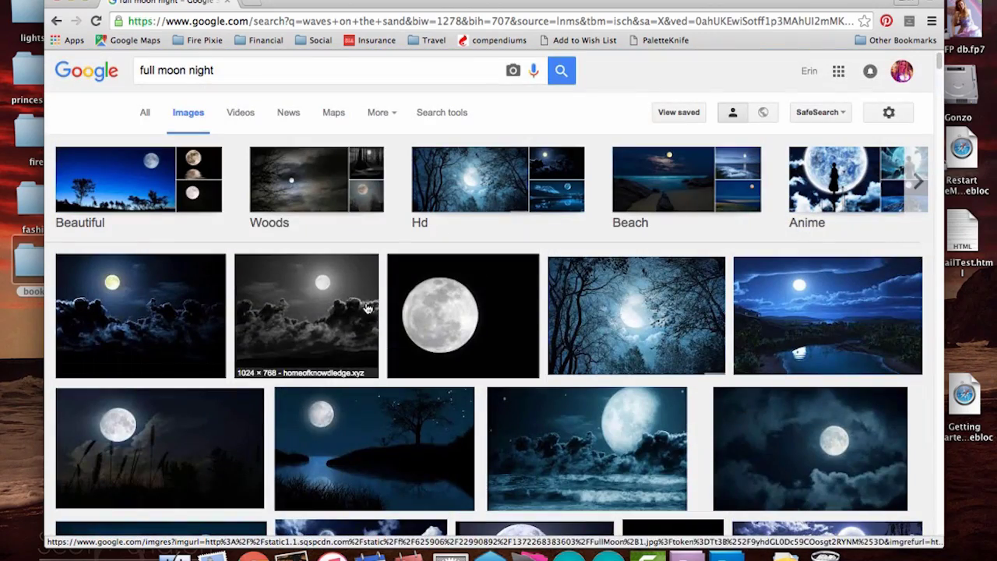
Step: Search 'moon phases' and bring the full-size moons-over-water image into Photoshop
triple_click(245, 70)
type("moon phases")
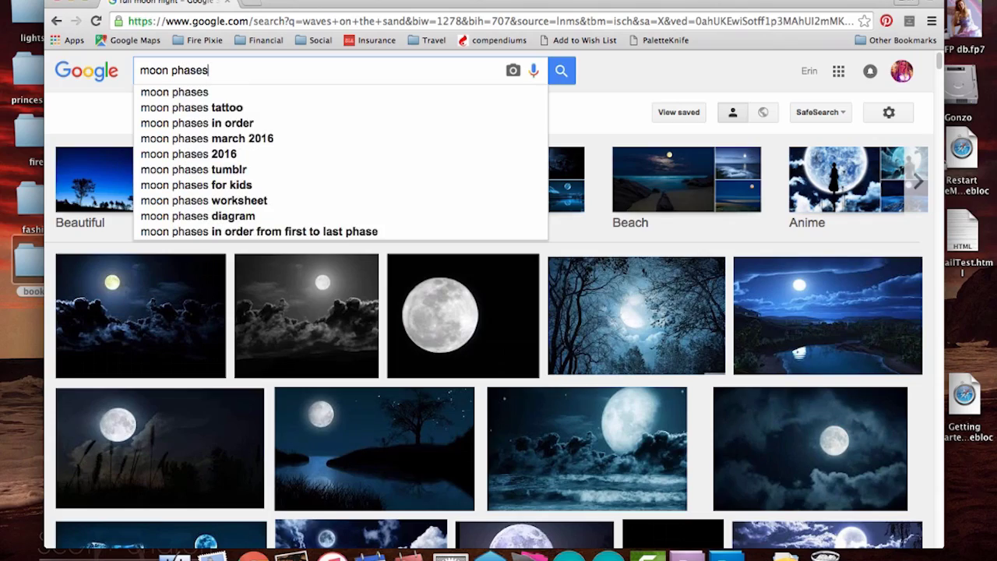
key("Return")
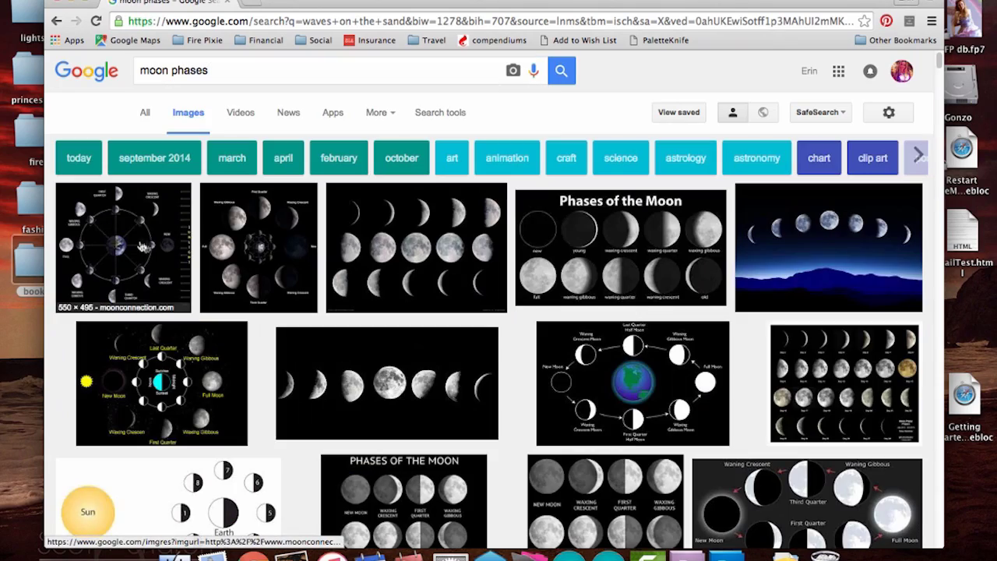
scroll(180, 248, "down", 15)
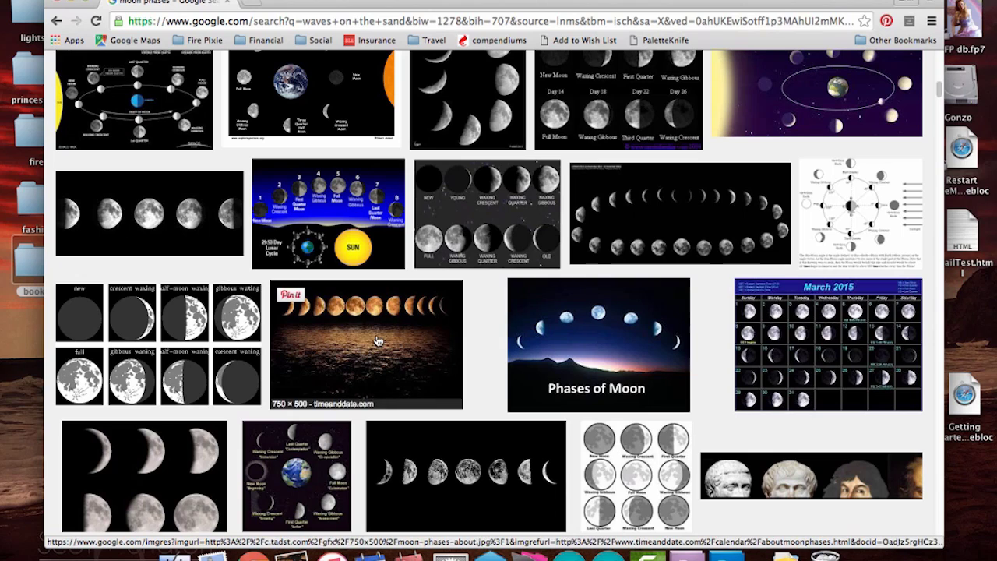
left_click(375, 338)
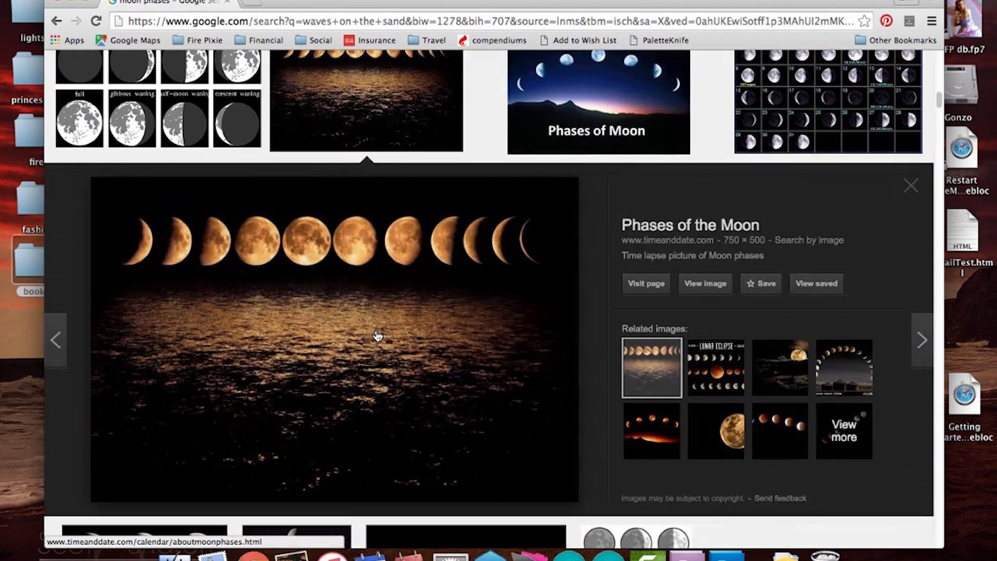
left_click(709, 285)
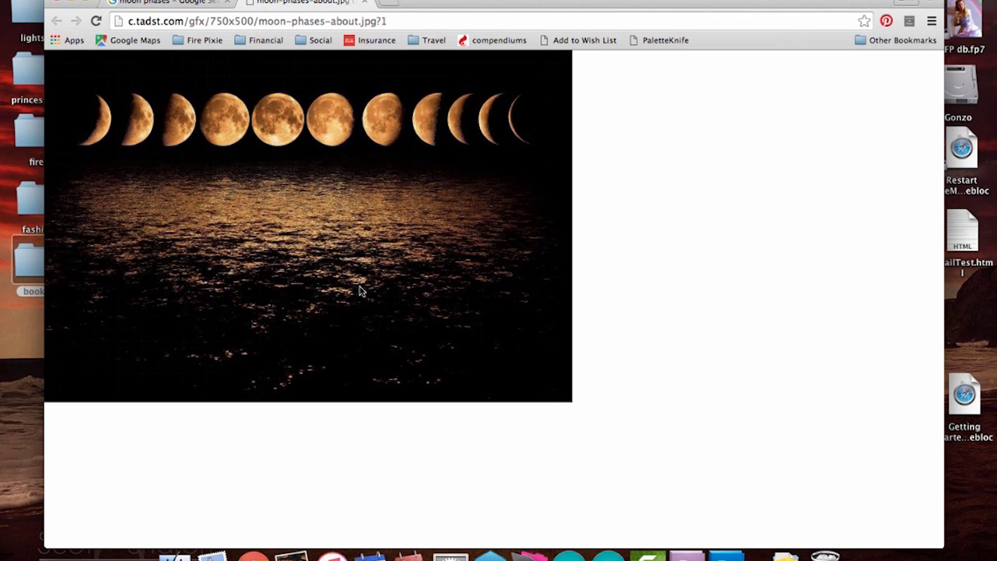
left_click_drag(358, 284, 727, 558)
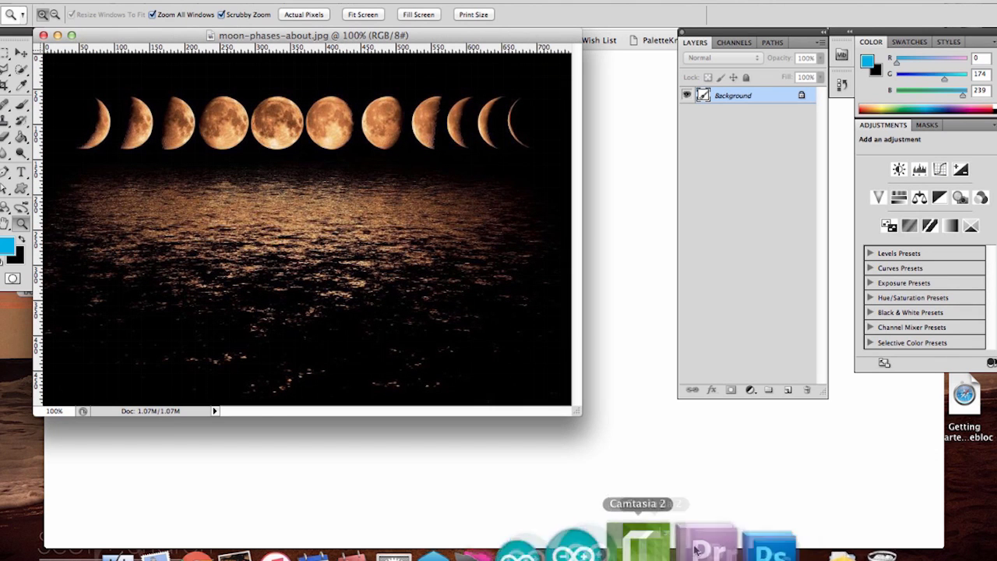
Step: Crop moon-phases-about.jpg to the strip of moons, removing the water below
left_click(5, 85)
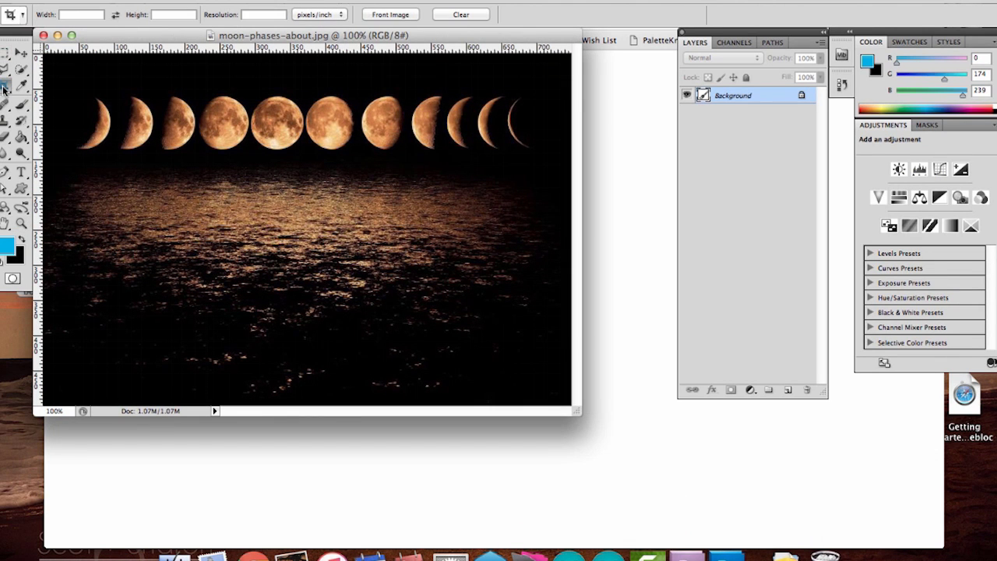
mouse_move(64, 92)
left_mouse_down()
mouse_move(296, 147)
mouse_move(538, 151)
left_mouse_up()
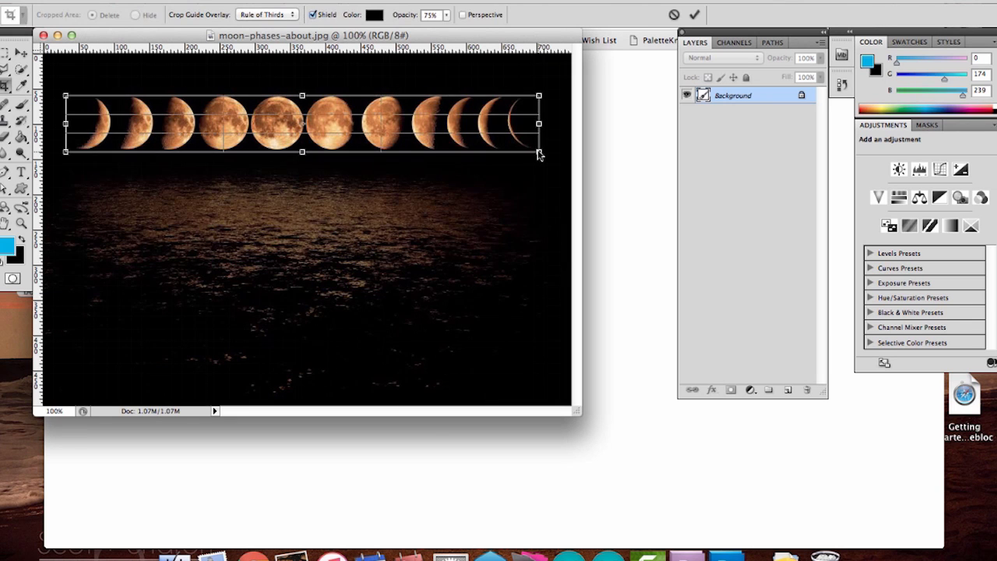
key("Return")
left_click_drag(427, 37, 539, 132)
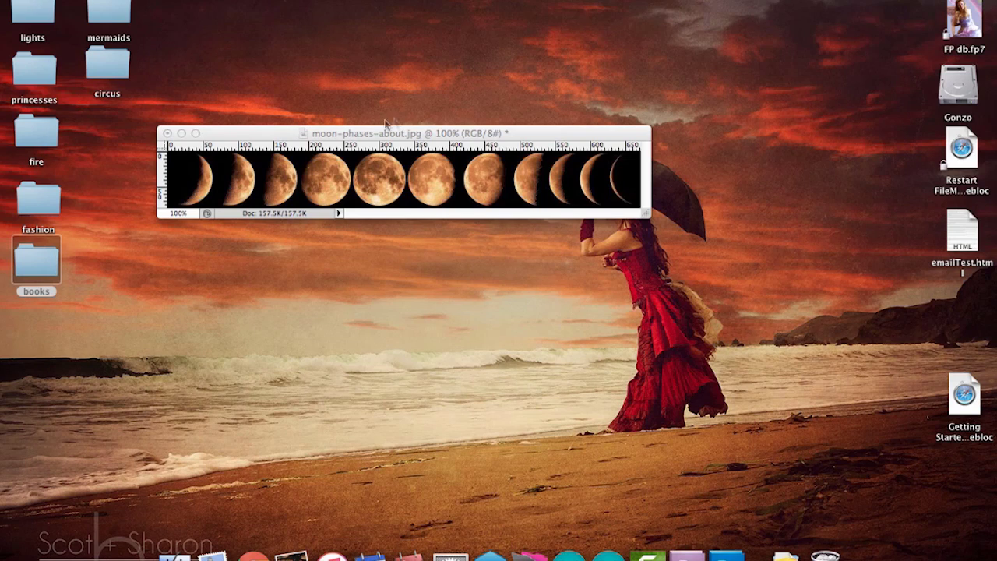
left_click(416, 135)
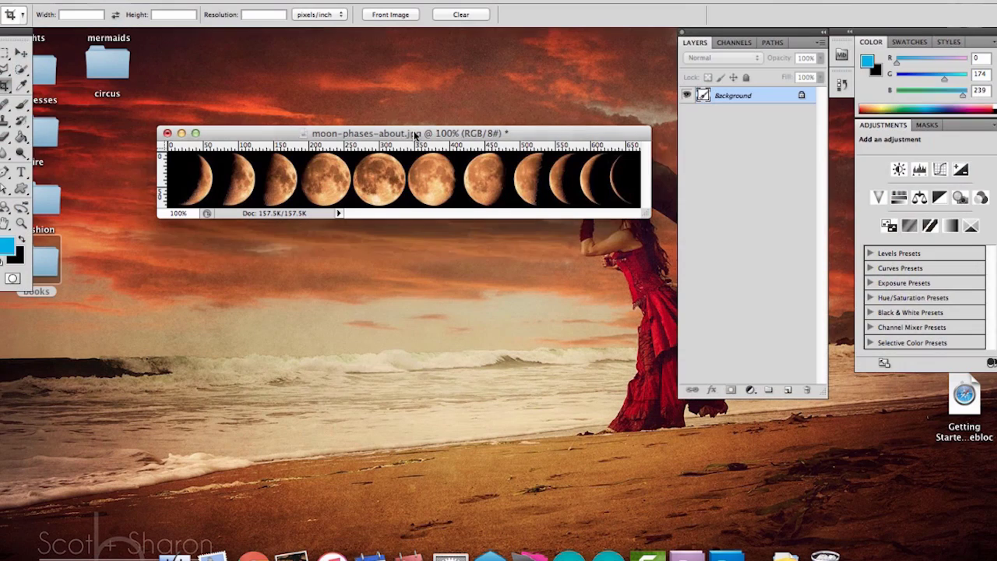
Step: Set the image height to 36 pixels with proportions constrained, giving 302 × 36
left_click(160, 0)
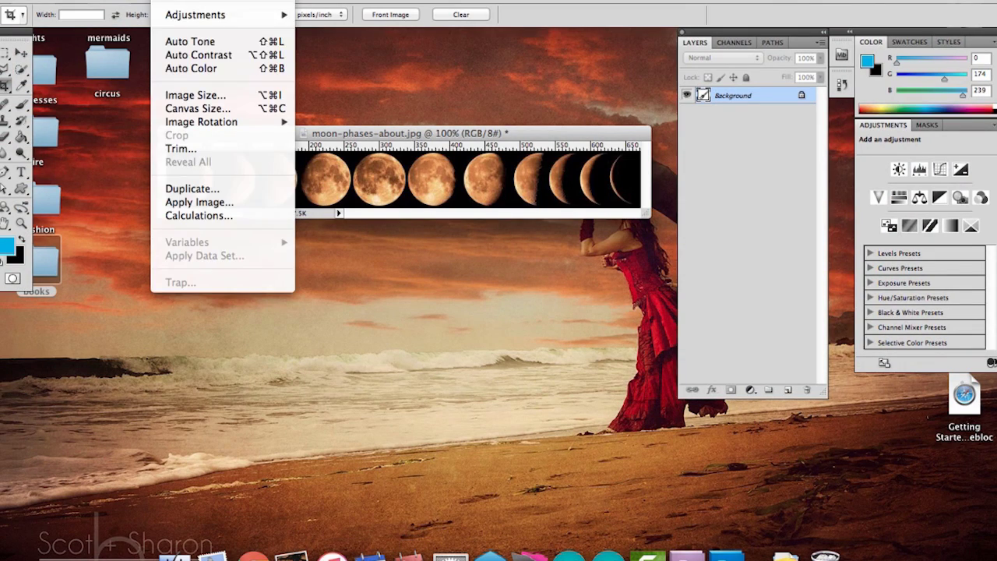
left_click(191, 92)
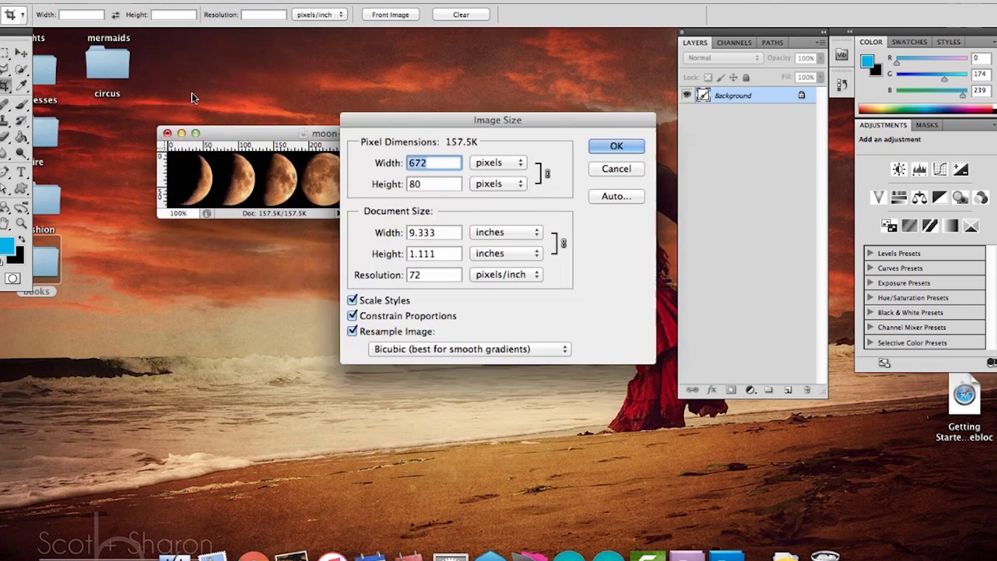
double_click(415, 184)
type("37")
key("BackSpace")
type("6")
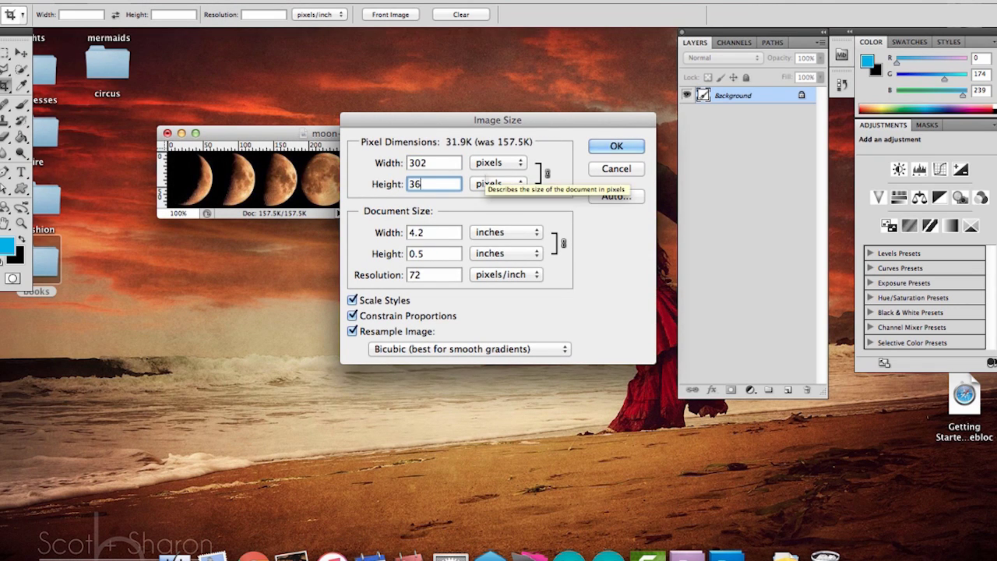
left_click(606, 147)
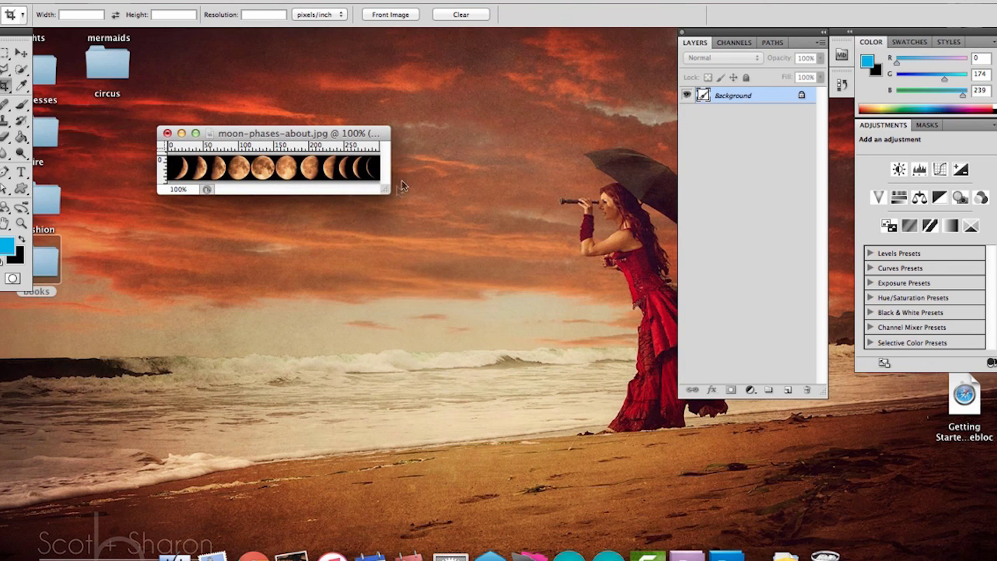
left_click_drag(384, 192, 606, 264)
Step: Apply Filter > Sharpen > Unsharp Mask to the 302 × 36 moon strip
left_click(440, 201)
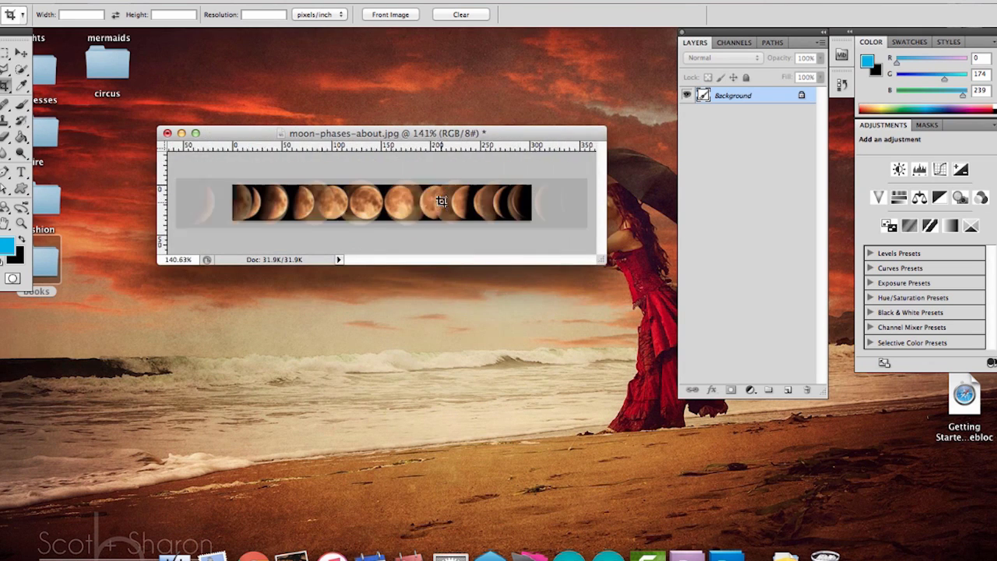
left_click(326, 4)
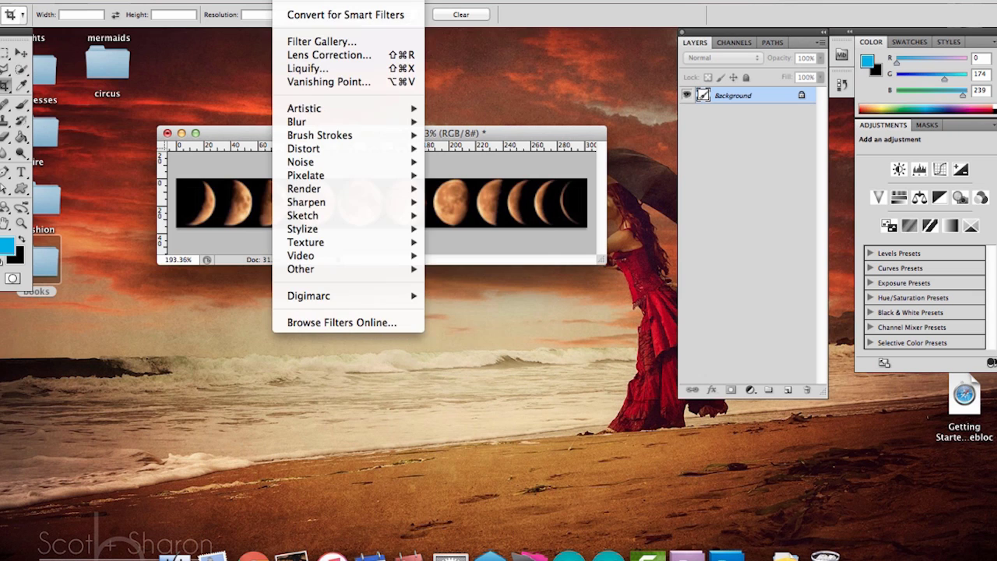
mouse_move(370, 203)
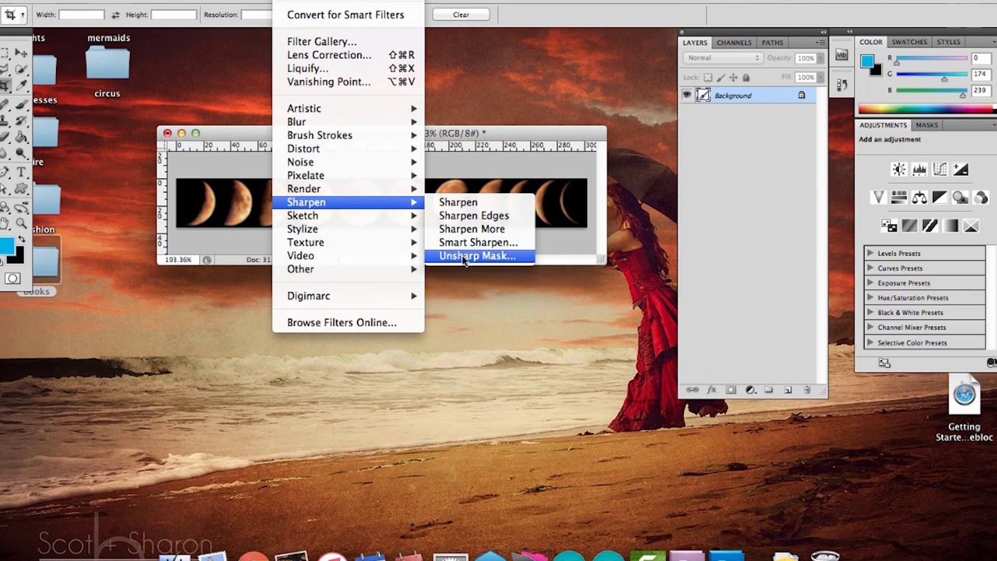
left_click(465, 256)
left_click(766, 225)
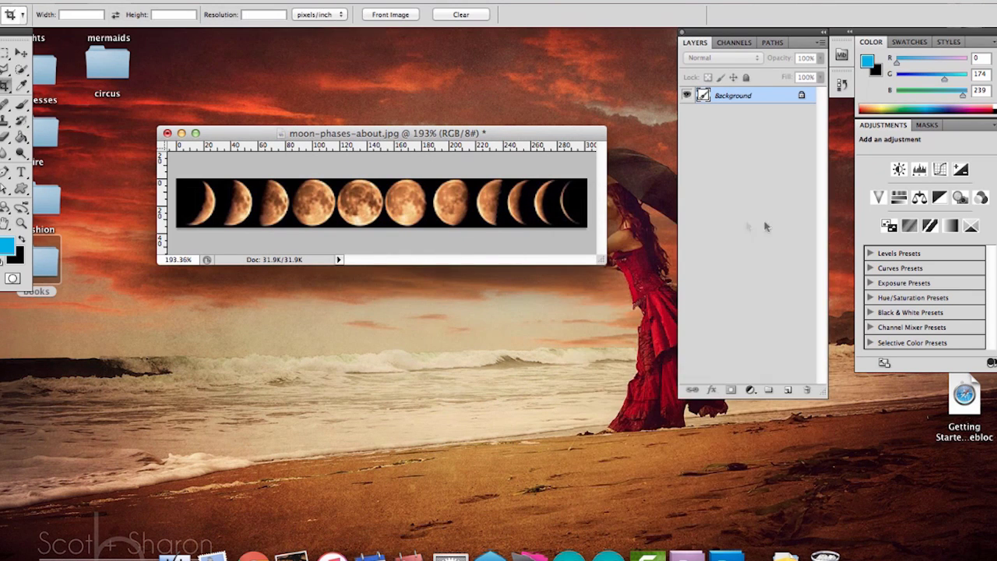
Step: Export the strip via Save for Web as a 16-colour GIF named moon_phases.gif, then close it
left_click(127, 4)
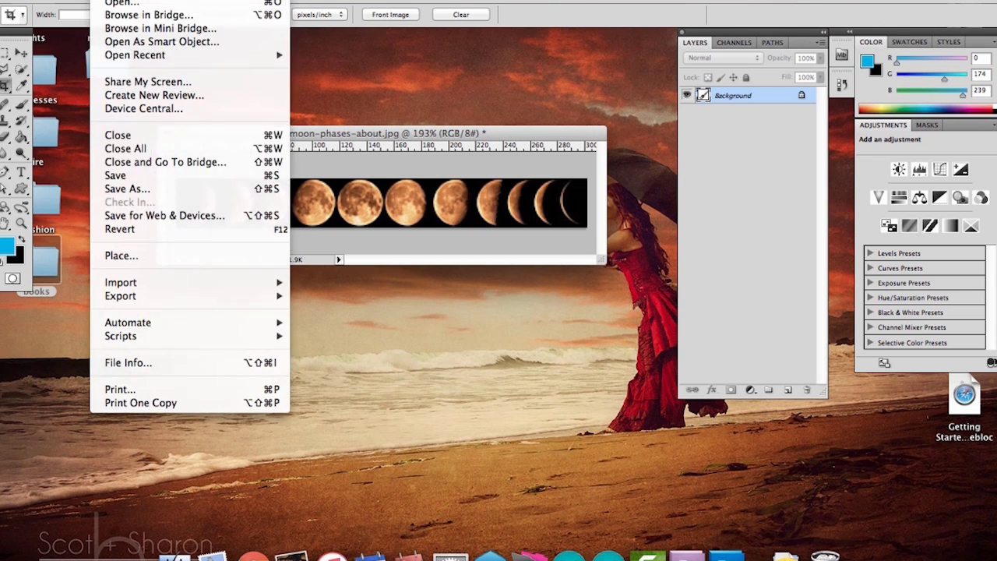
left_click(166, 216)
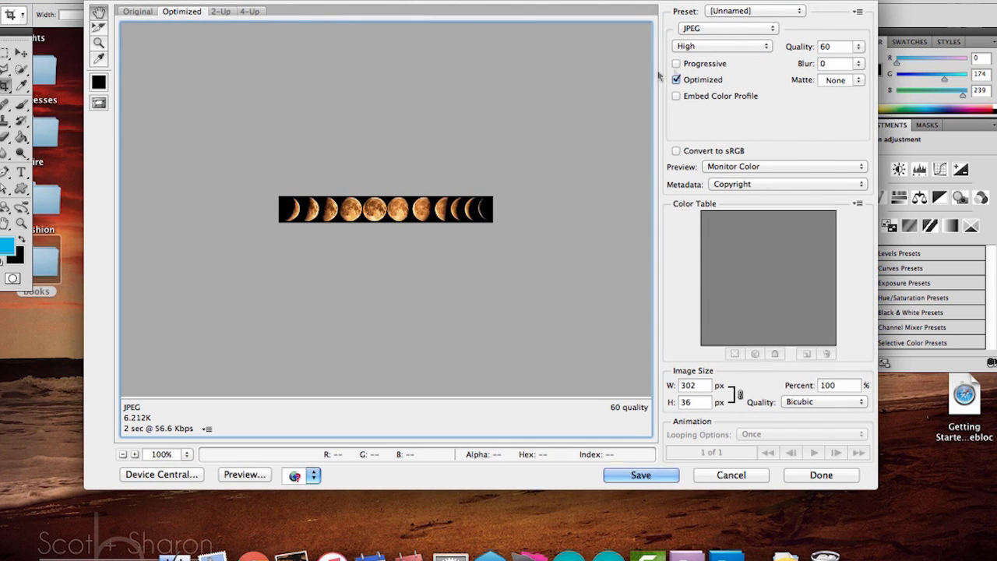
left_click(728, 29)
left_click(720, 16)
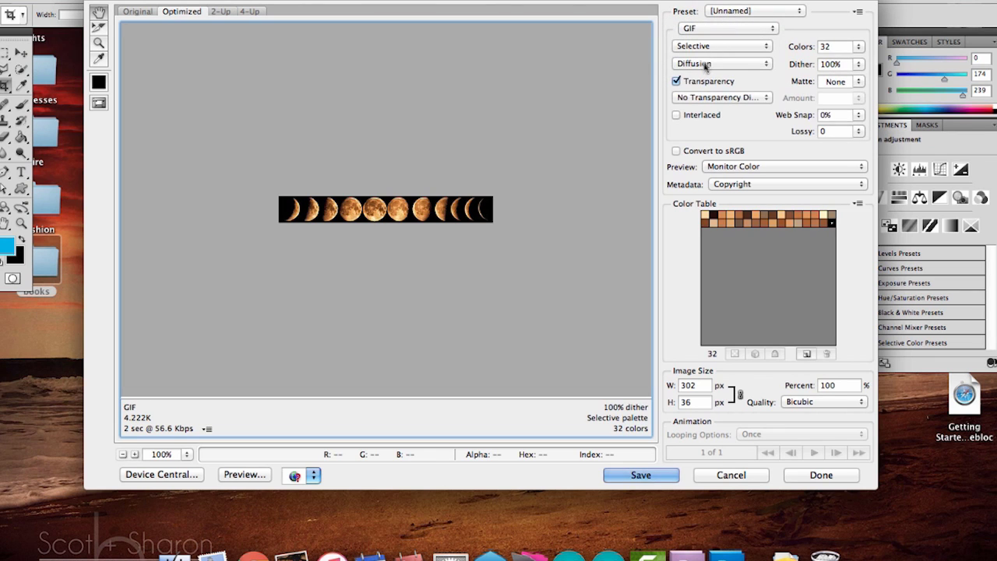
left_click(858, 46)
left_click(887, 103)
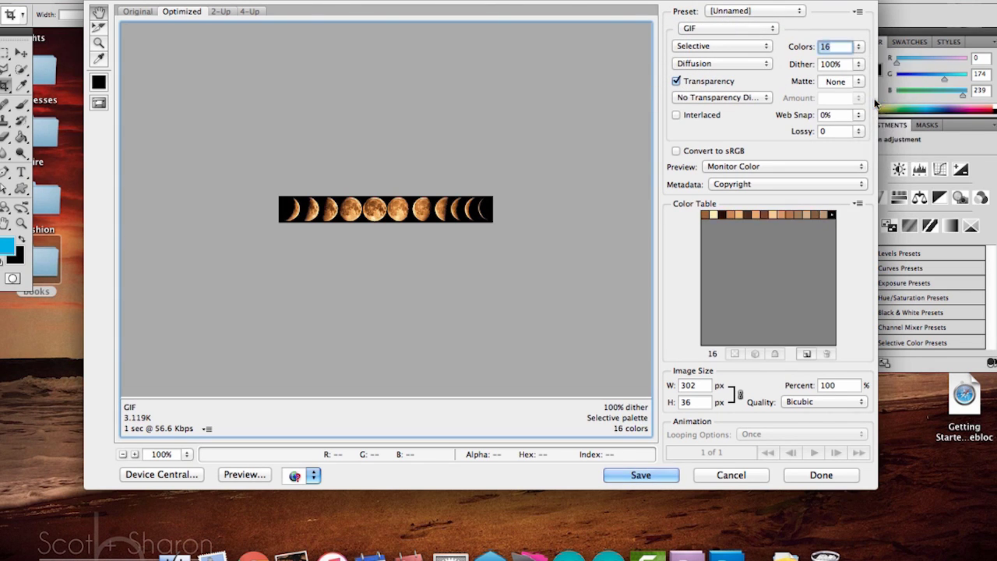
left_click(643, 475)
type("moon_phase")
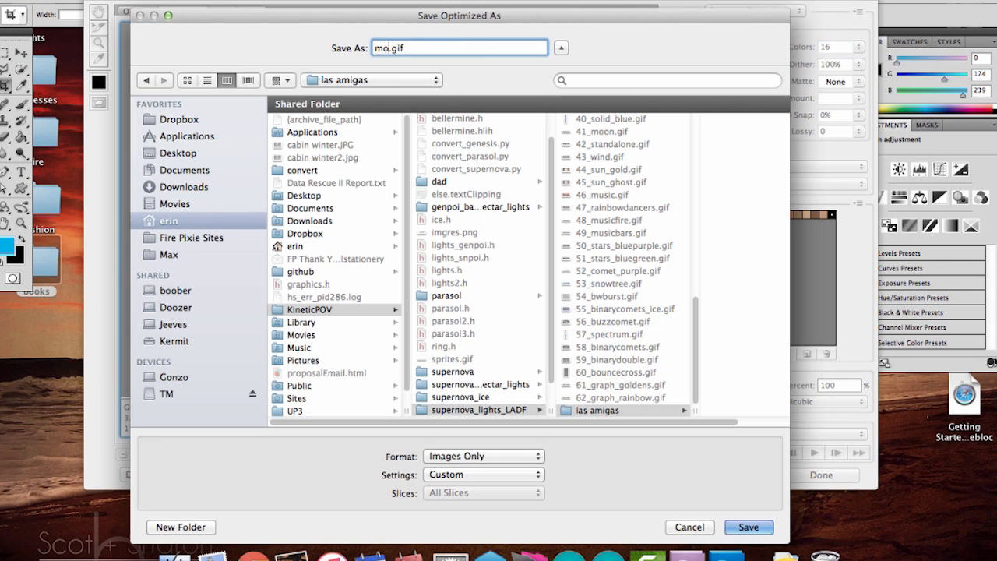
type("s")
key("Return")
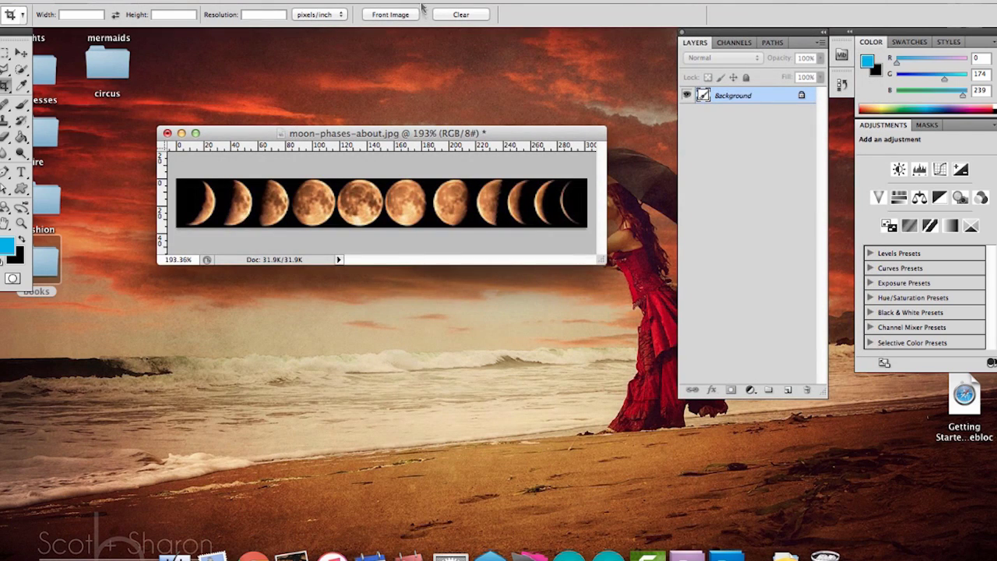
key("super+w")
Step: Create a new 1 × 36 pixel document filled with the background colour
left_click(106, 0)
left_click(117, 0)
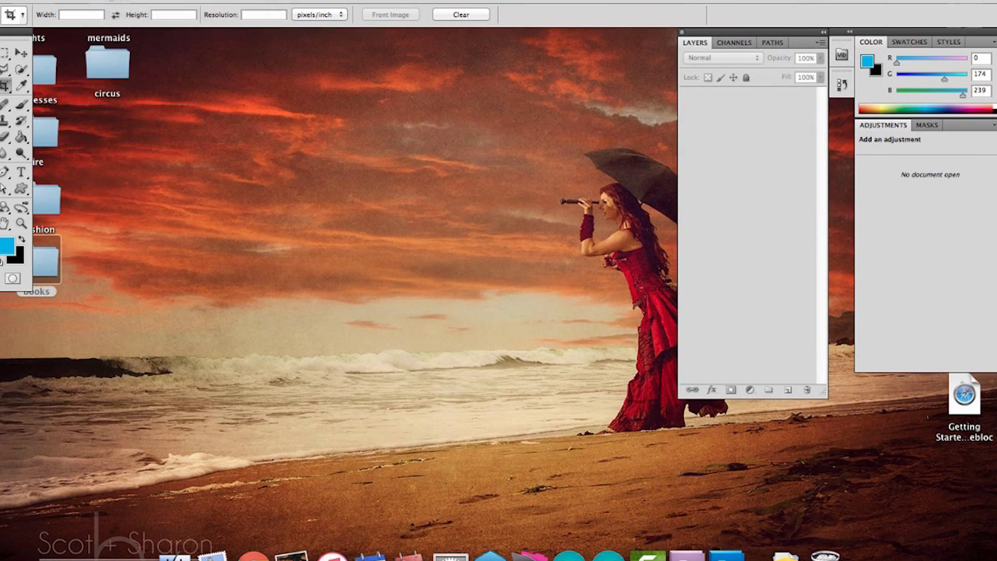
double_click(585, 193)
type("1")
key("Tab")
type("36")
left_click(586, 280)
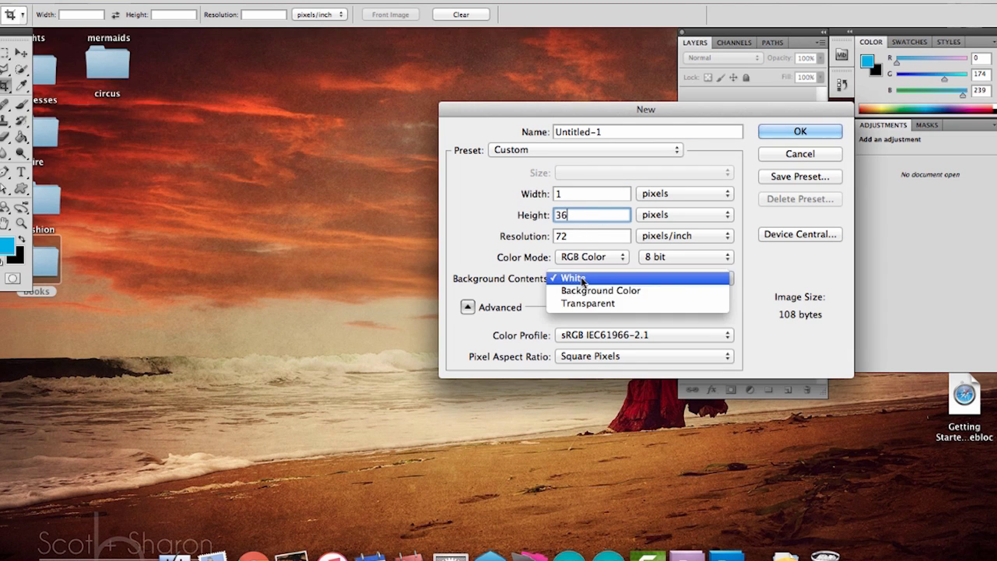
left_click(589, 291)
left_click(798, 133)
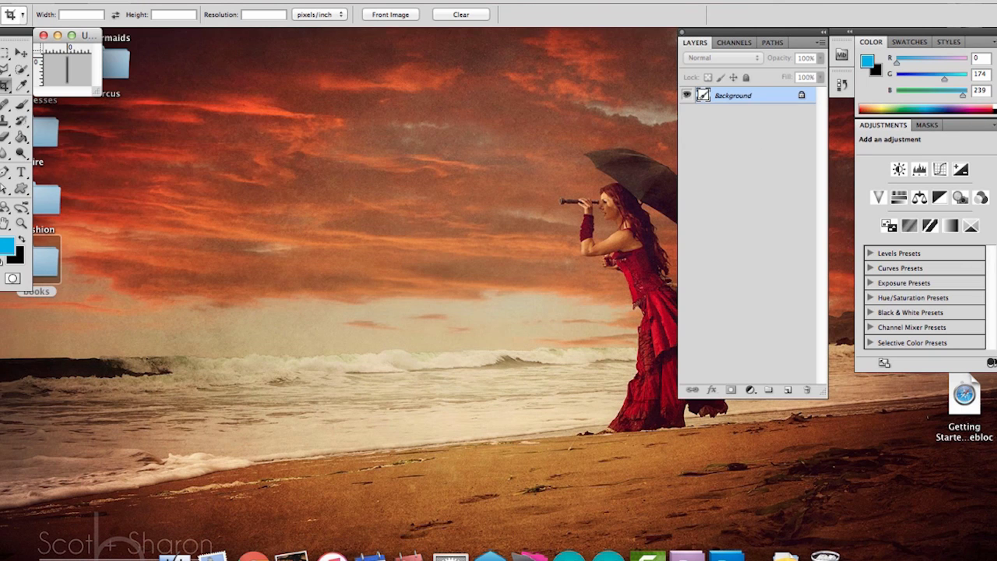
Step: Save it for web as a 2-colour GIF named allblack.gif in the las amigas folder
left_click(101, 2)
left_click(151, 213)
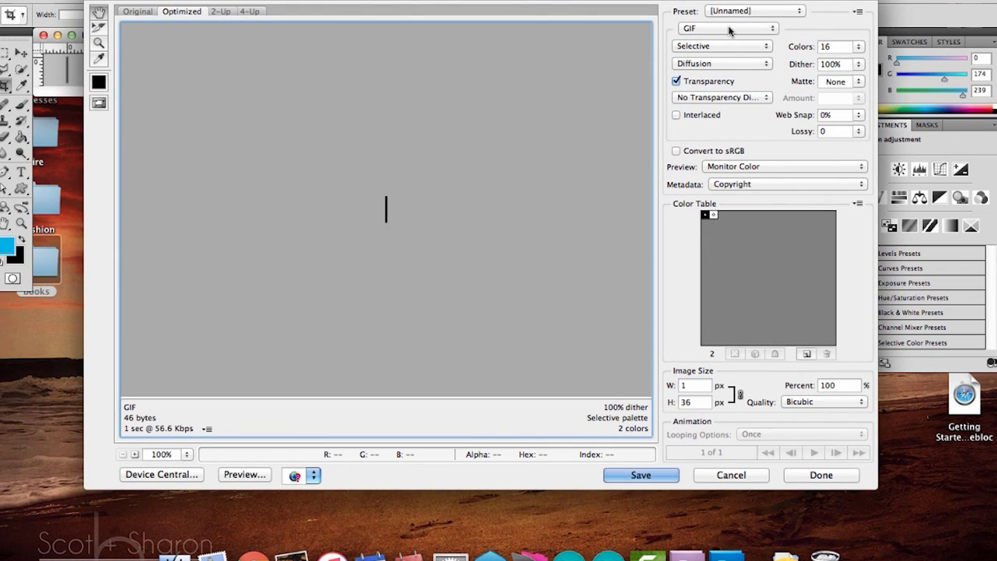
left_click(858, 46)
left_click(880, 62)
left_click(640, 475)
type("allblack")
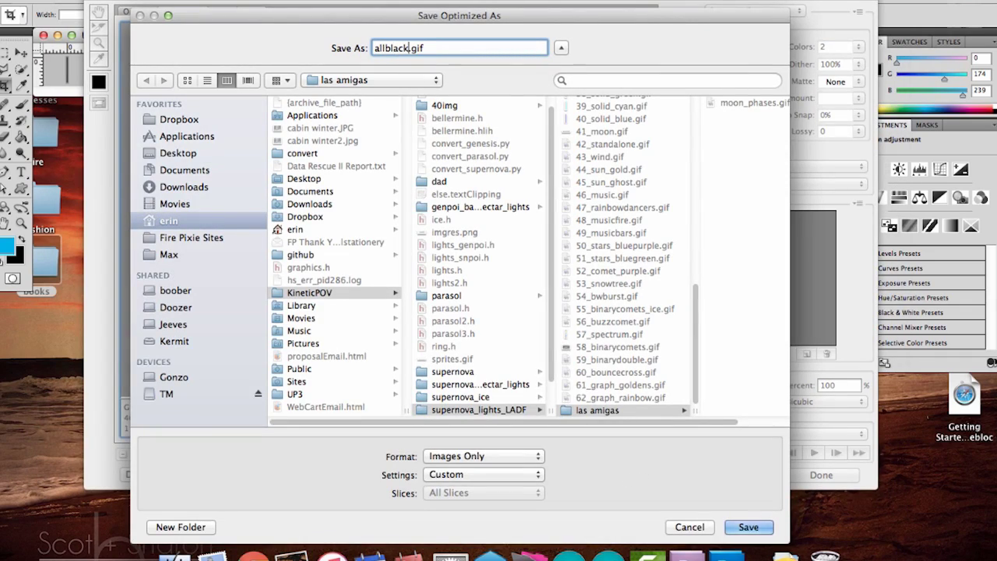
left_click(748, 527)
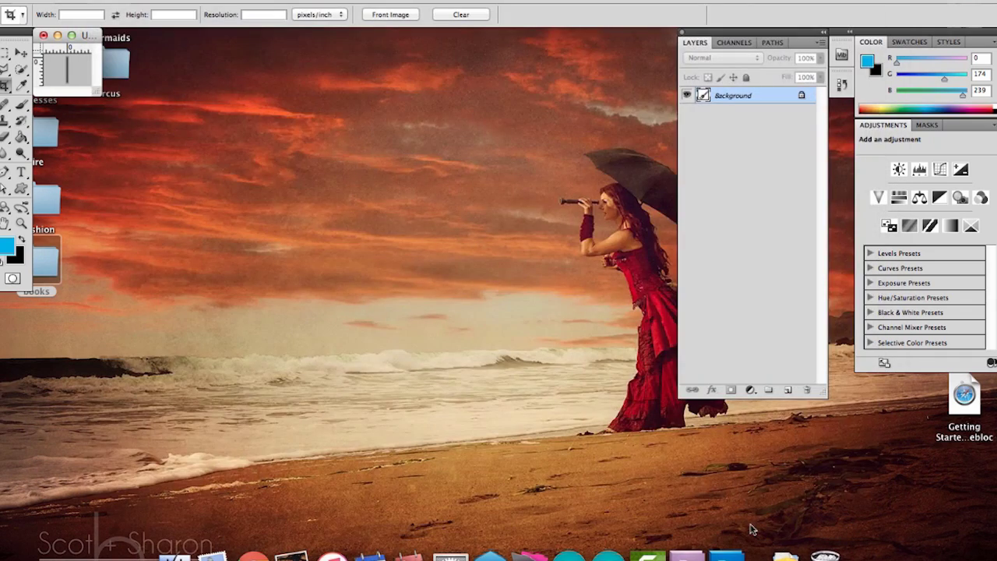
left_click(700, 497)
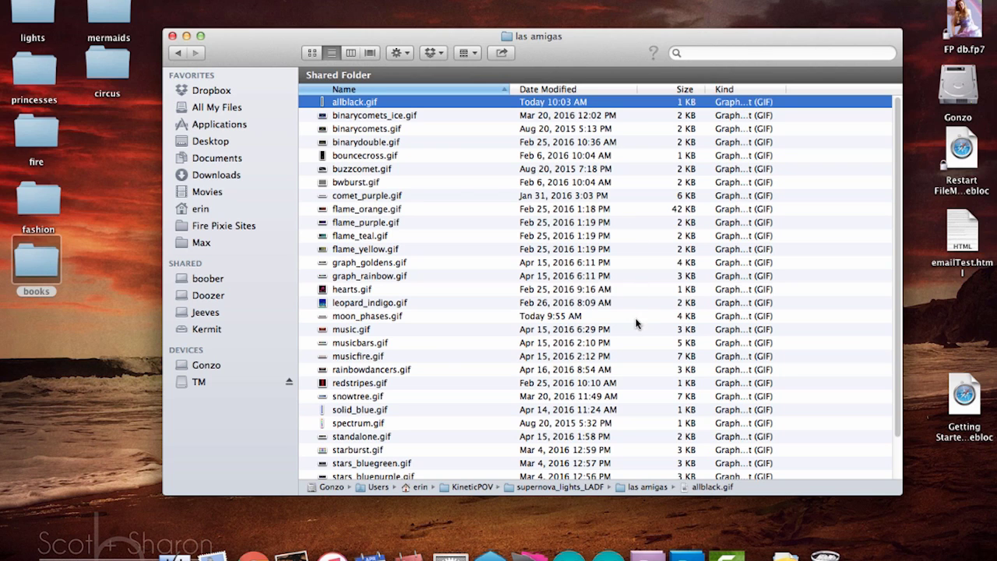
Step: Prefix allblack.gif, binarycomets_ice.gif and binarycomets.gif with 00_, 01_ and 02_
left_click(335, 104)
left_click(331, 102)
type("00_")
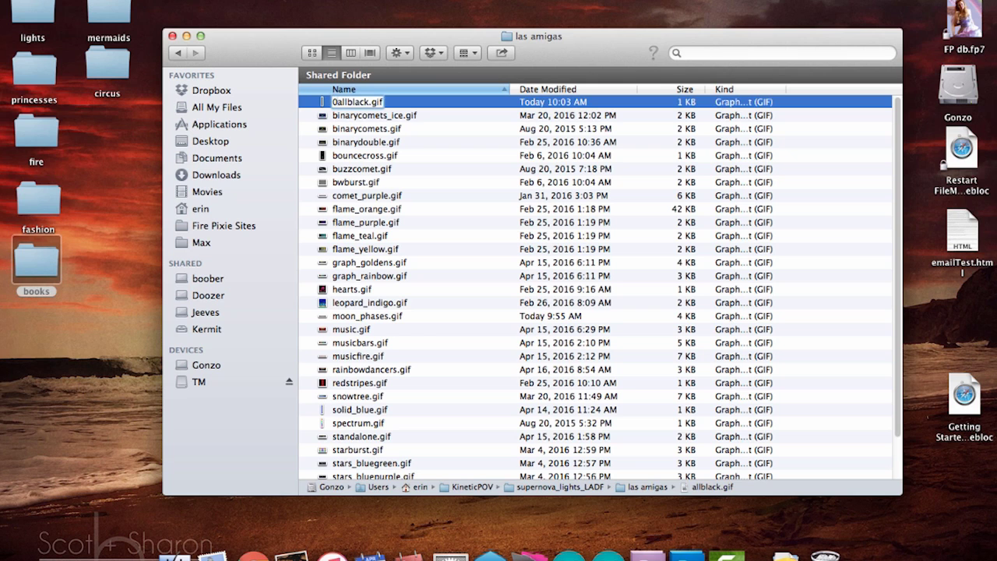
left_click(337, 116)
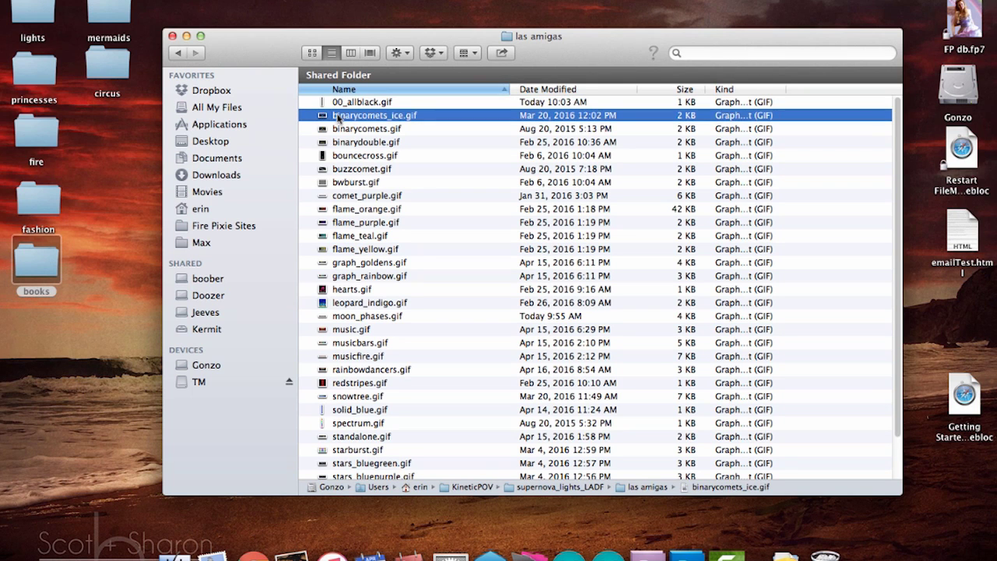
left_click(337, 115)
left_click(333, 116)
type("01_")
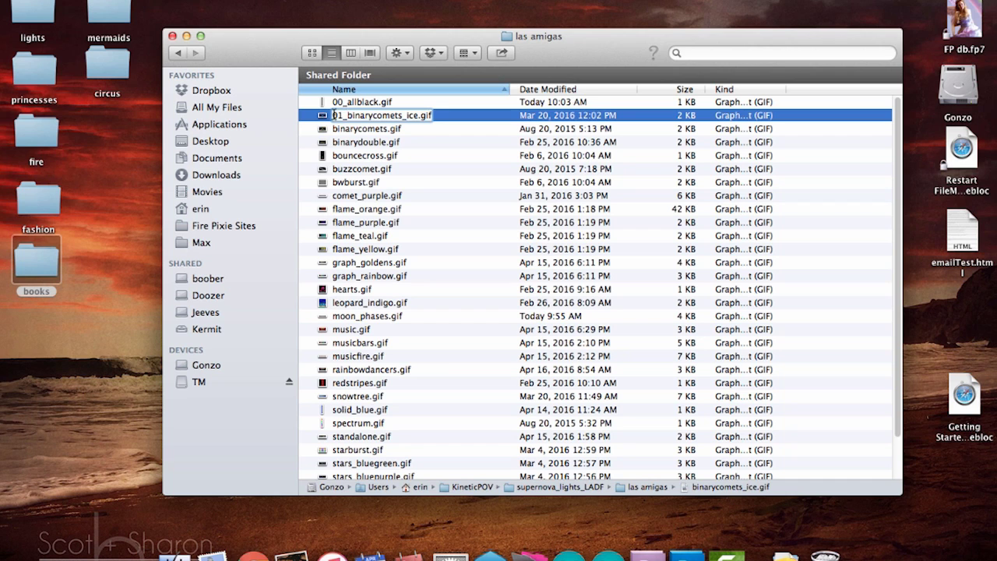
left_click(334, 129)
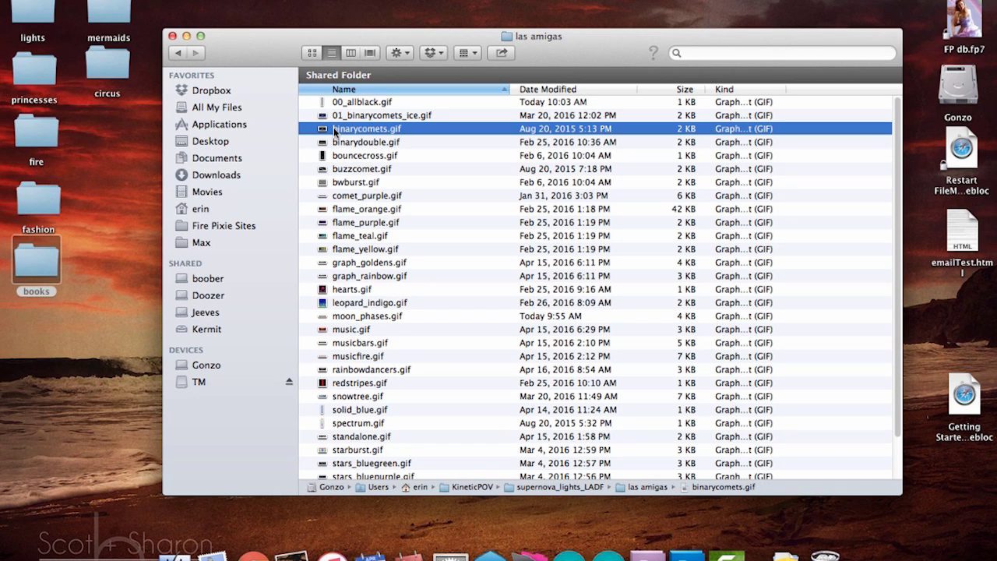
left_click(334, 129)
type("02_")
left_click(336, 145)
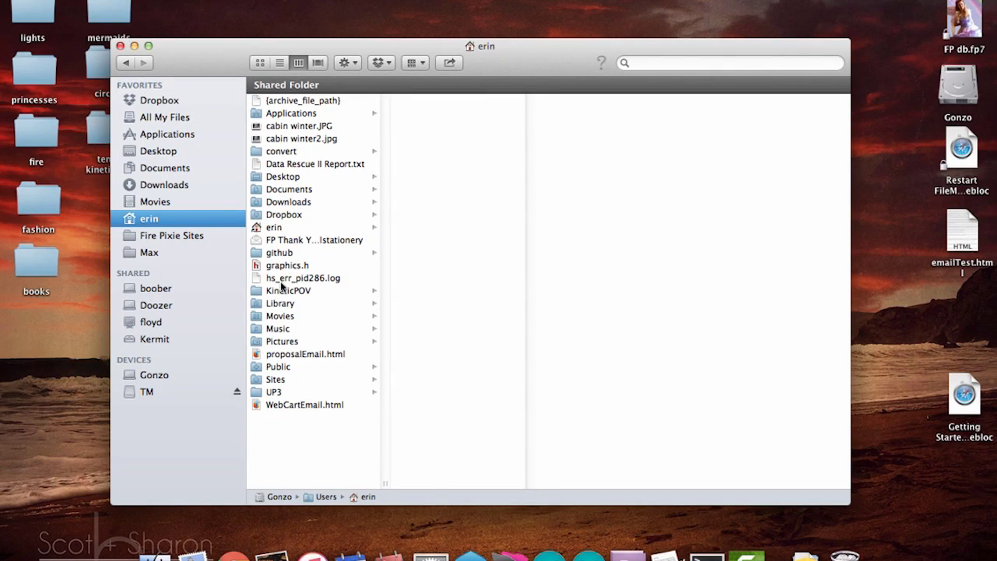
Step: Show KineticPOV > amigas in Finder's column view and launch Terminal from the Dock
left_click(285, 291)
left_click(432, 101)
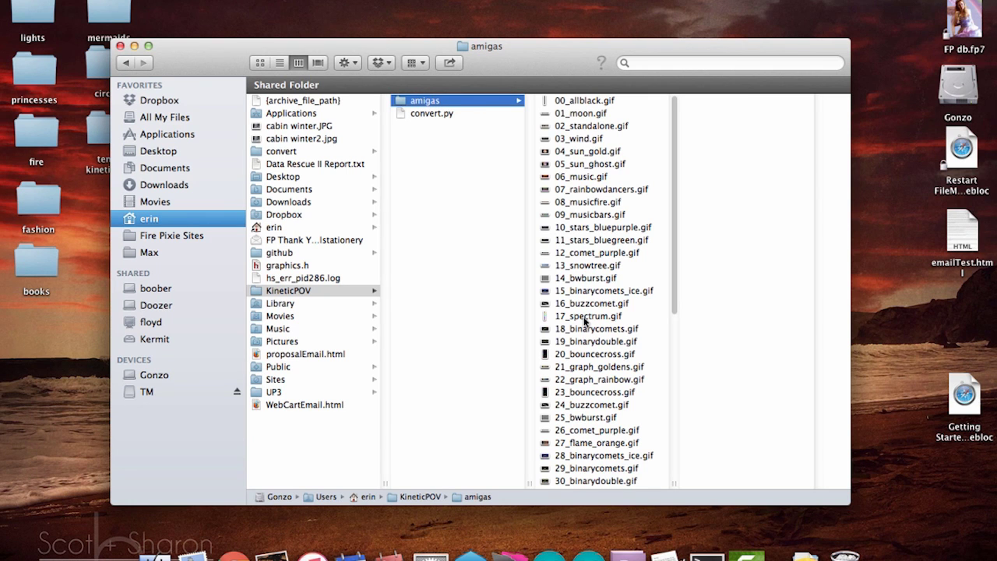
left_click(708, 553)
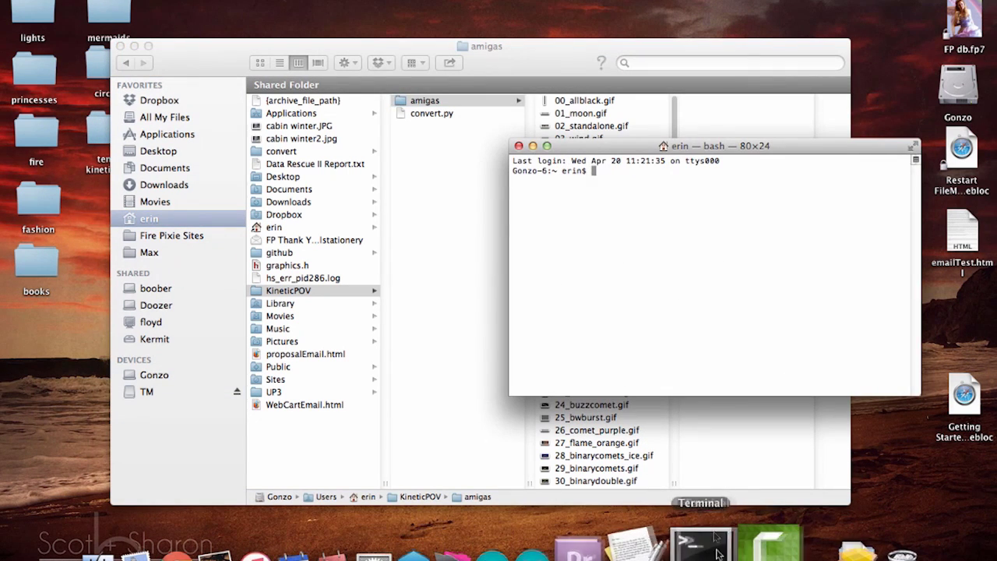
Step: In the KineticPOV folder, run convert.py on the amigas GIFs to generate amigas.h
type("cd")
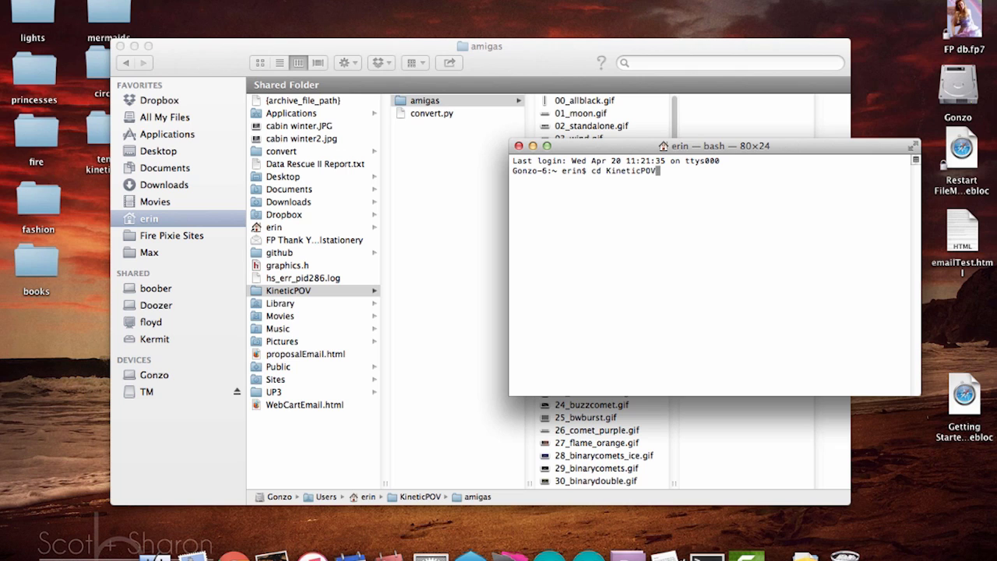
type(" KineticPOV")
key("Return")
type("python")
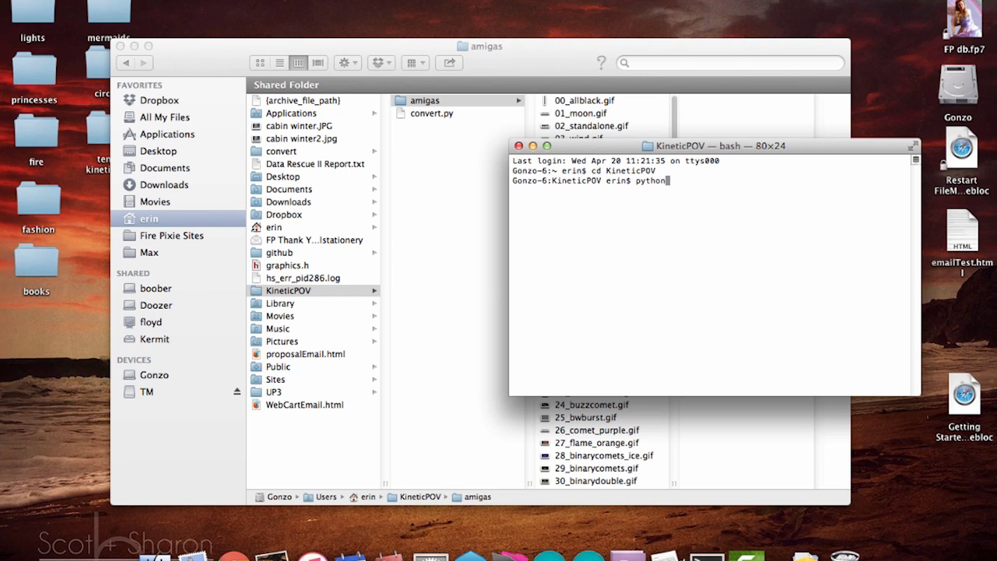
type(" convert.py amigas/*.gif >")
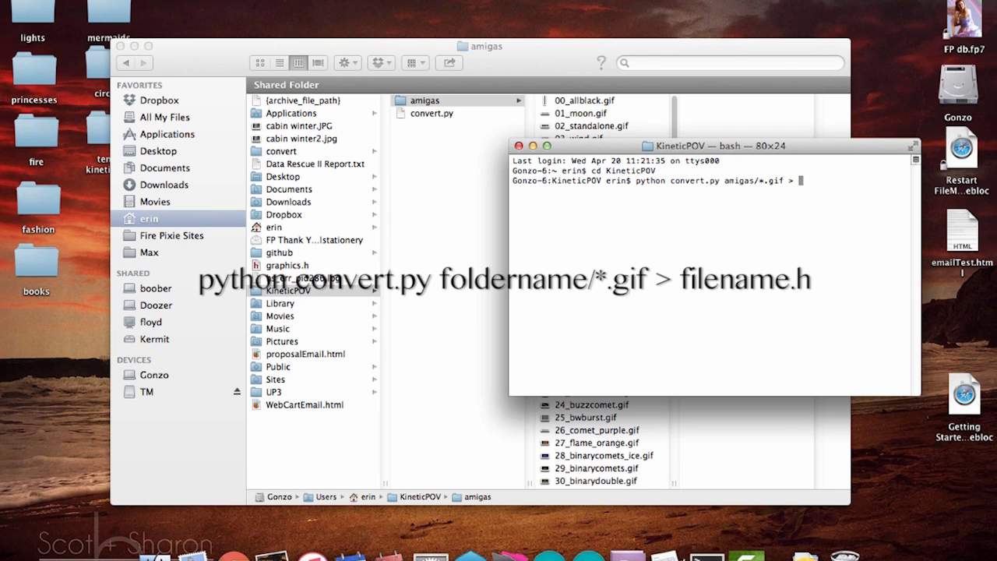
type("h")
key("Return")
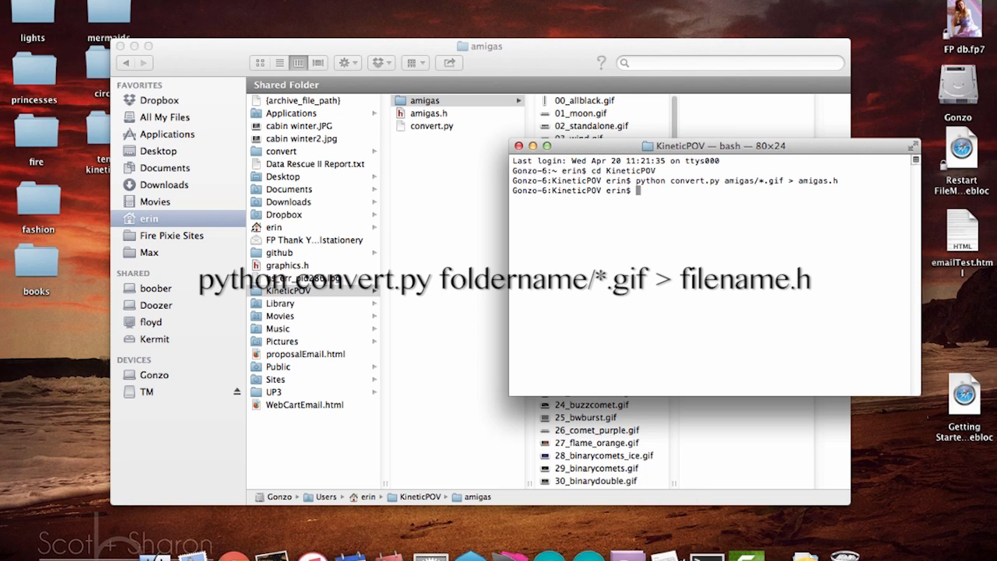
Step: Open amigas.h in a text editor and copy its entire contents
left_click(435, 348)
right_click(434, 119)
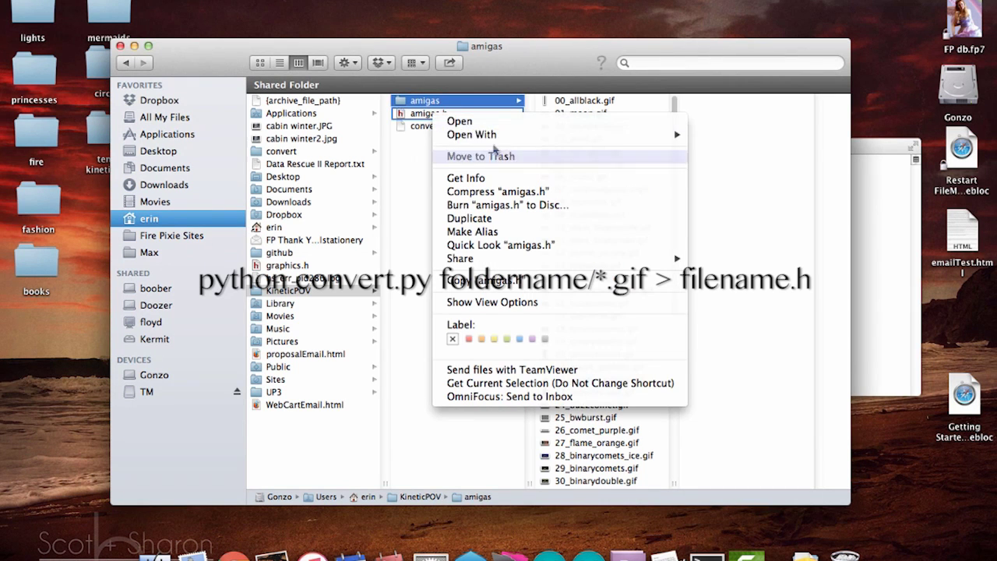
mouse_move(515, 141)
left_click(728, 302)
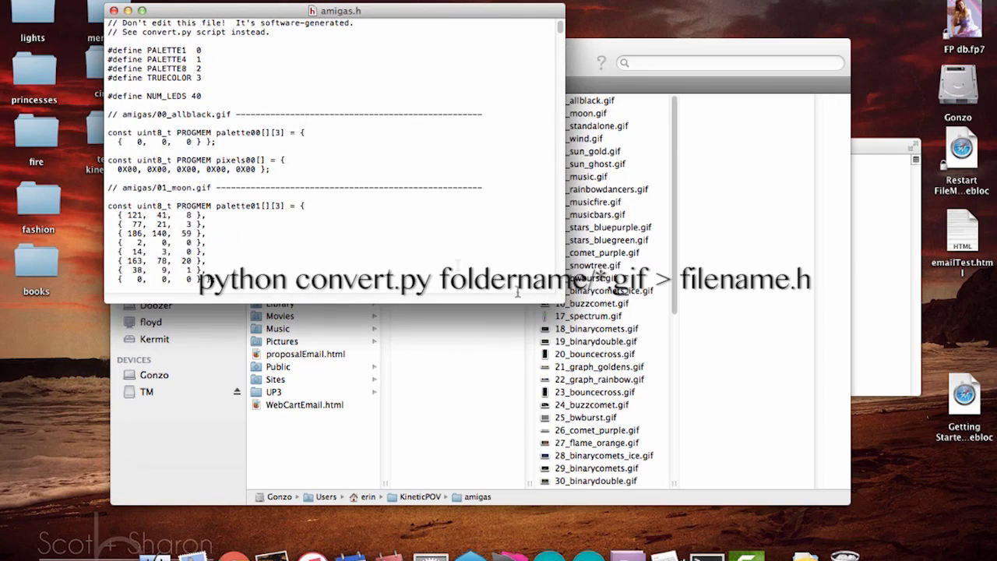
key("super+a")
right_click(296, 184)
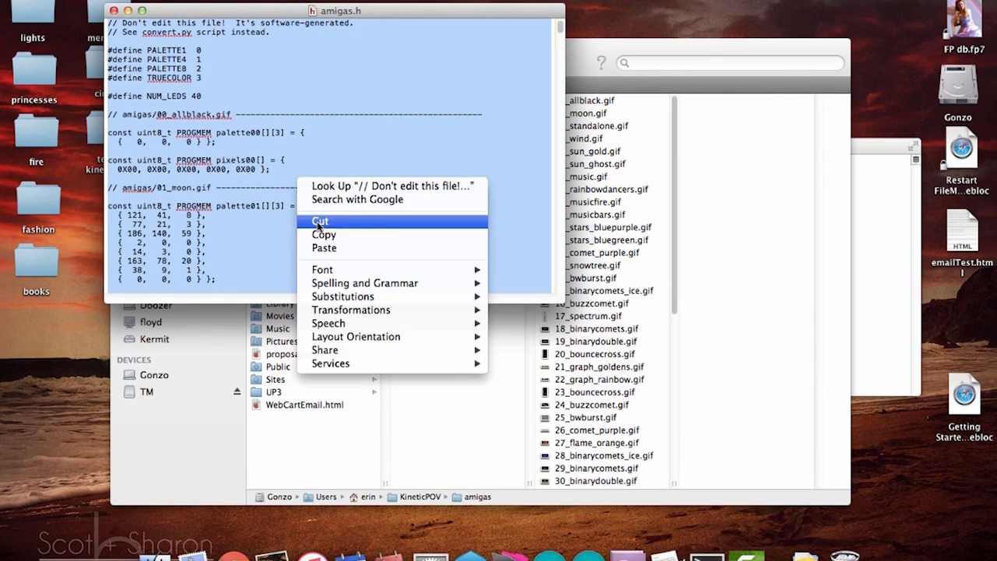
left_click(322, 234)
Step: Replace all of graphics.h in the supernova_poi_choreo sketch with the copied header and save
left_click(589, 551)
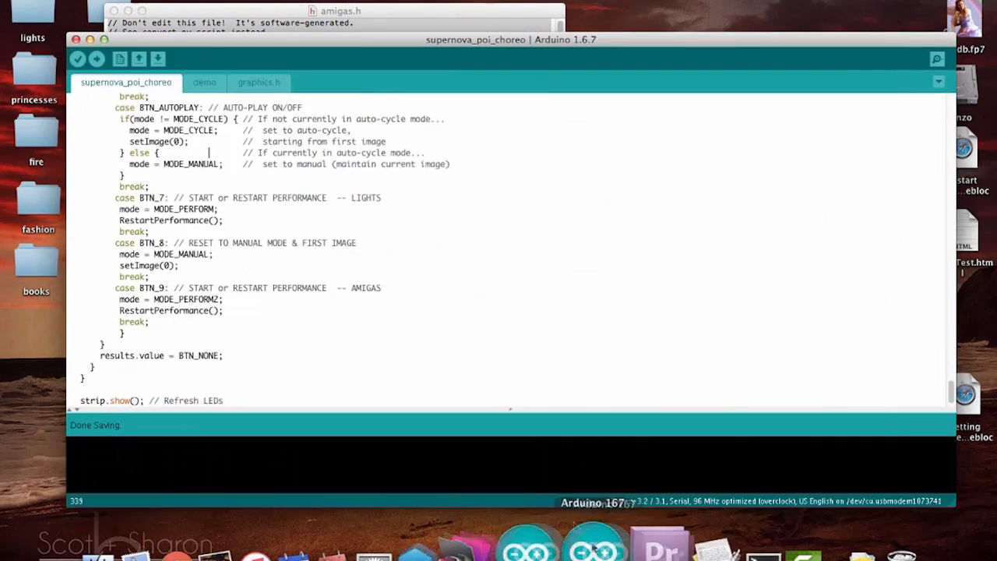
left_click(261, 83)
left_click(311, 188)
key("super+a")
right_click(311, 188)
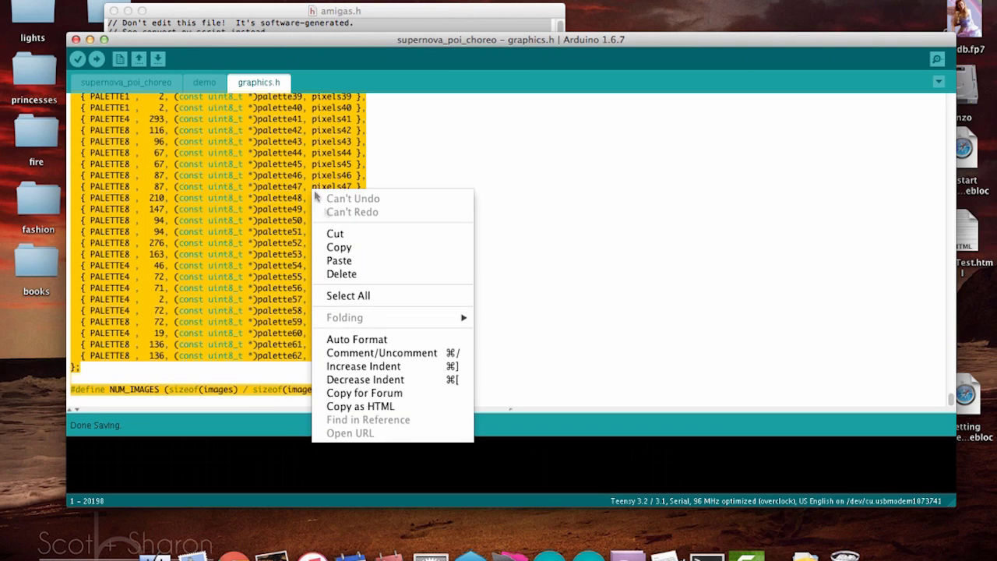
left_click(366, 259)
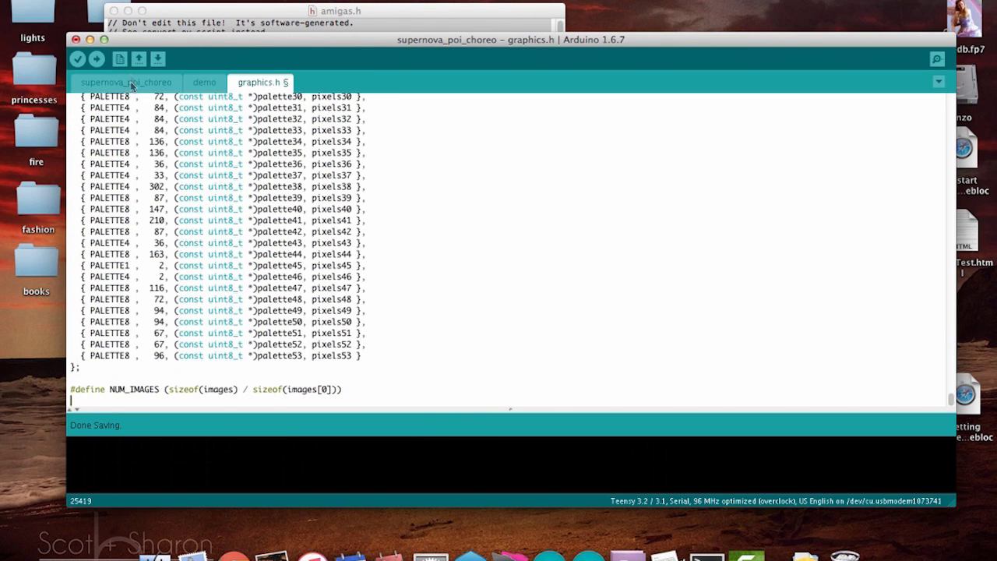
left_click(132, 83)
left_click(97, 60)
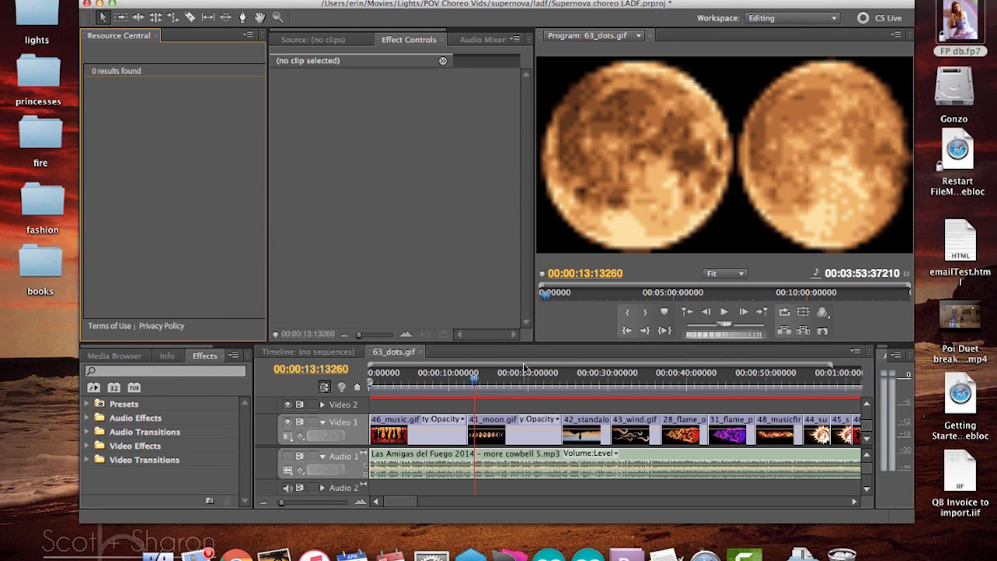
Step: Scrub the GIF choreography timeline forward to about 27 seconds
left_click_drag(479, 385, 821, 389)
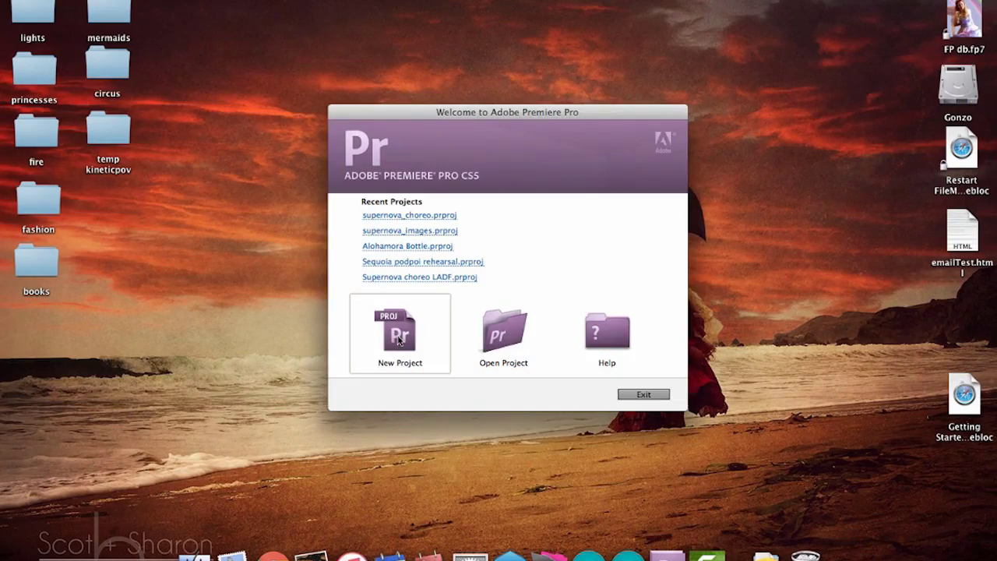
Step: Start a new project from the Welcome screen
left_click(398, 341)
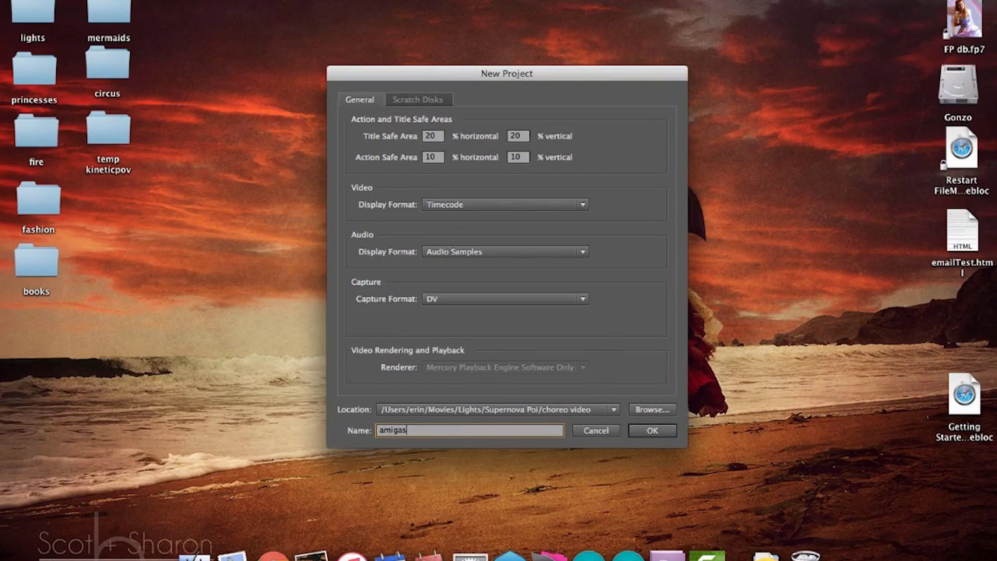
Step: Create the amigas project and import all the GIFs from the amigas folder
left_click(665, 434)
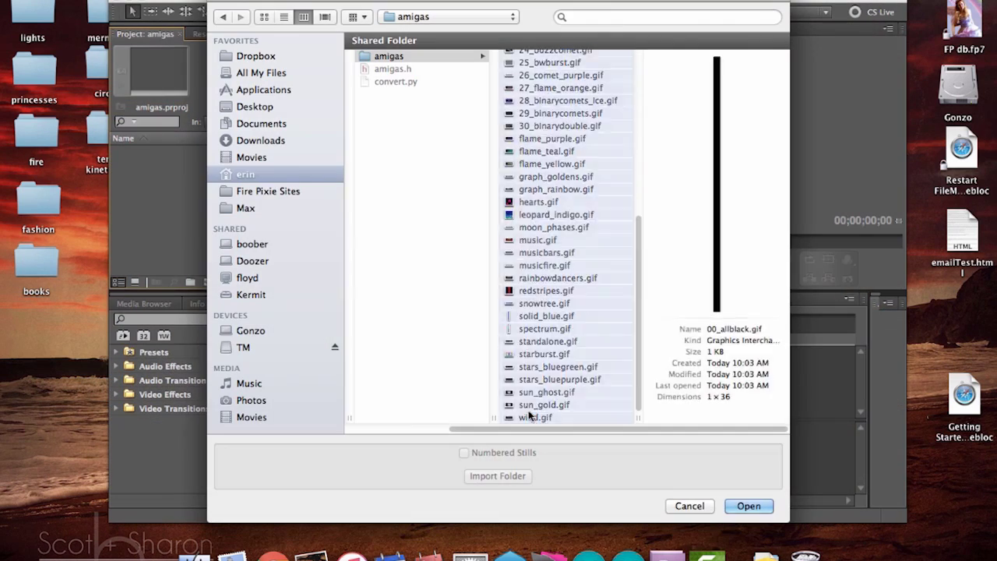
key("super+a")
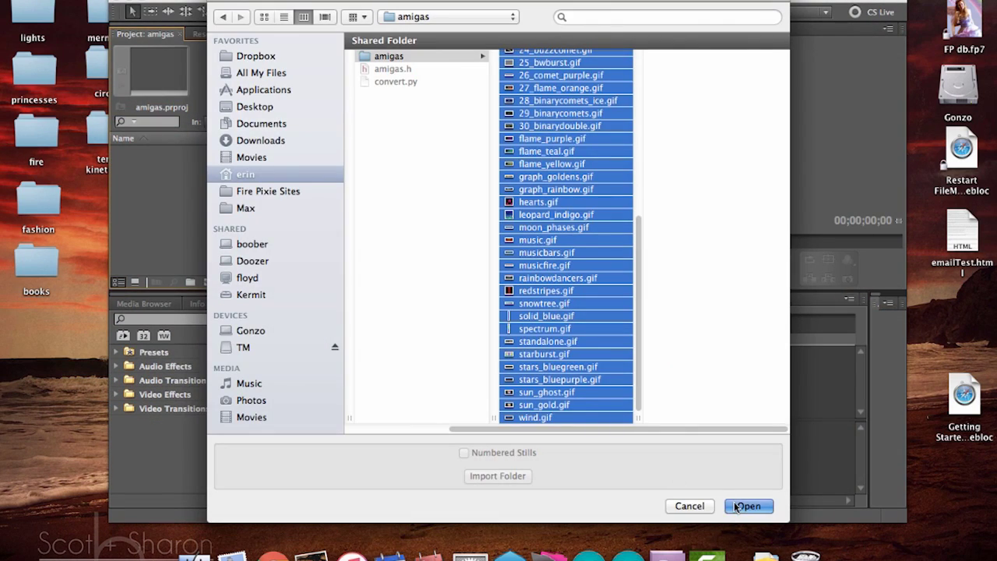
left_click(744, 504)
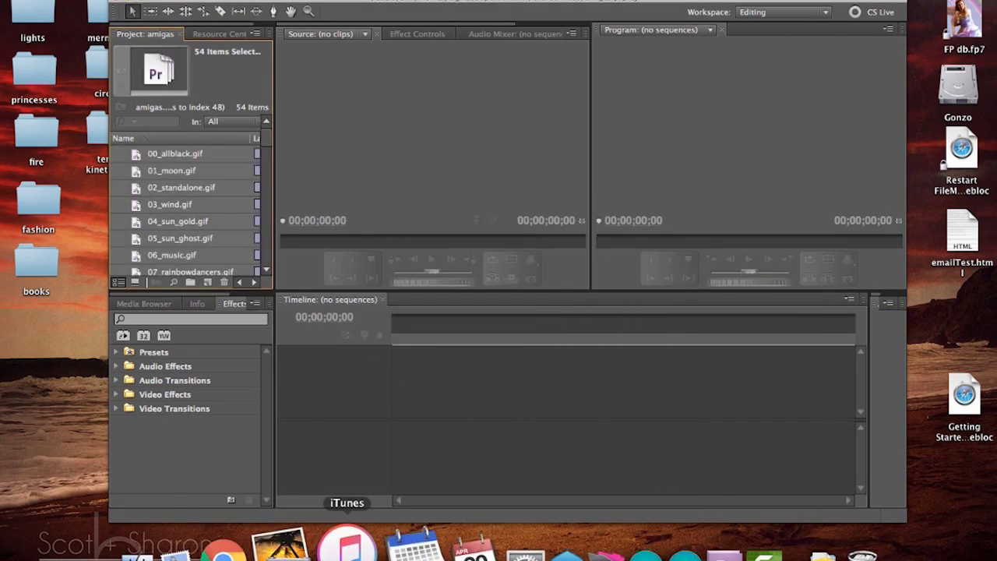
Step: Drag the Las Amigas del Fuego song from iTunes into the Project panel and select snowtree.gif
left_click(346, 537)
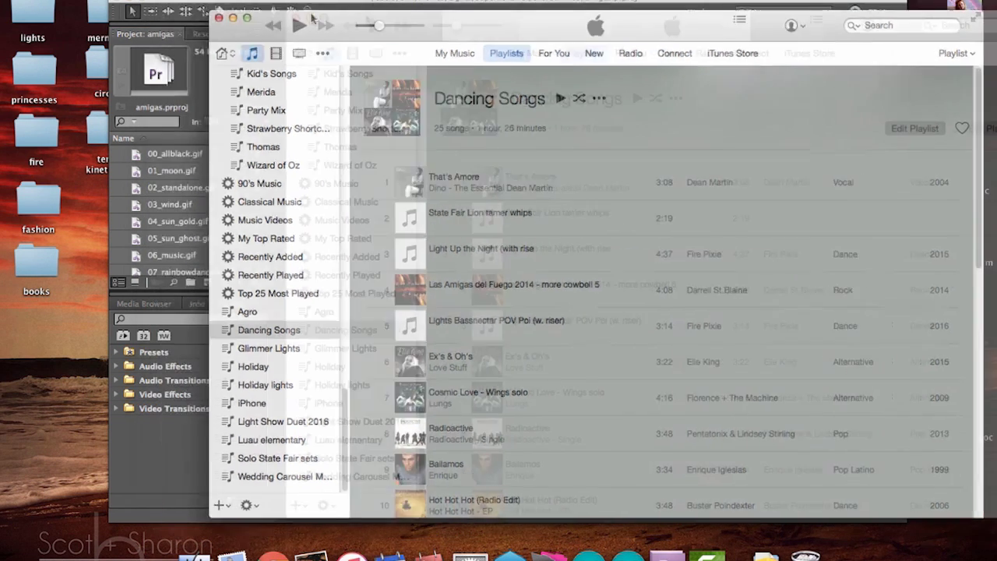
left_click_drag(717, 289, 154, 236)
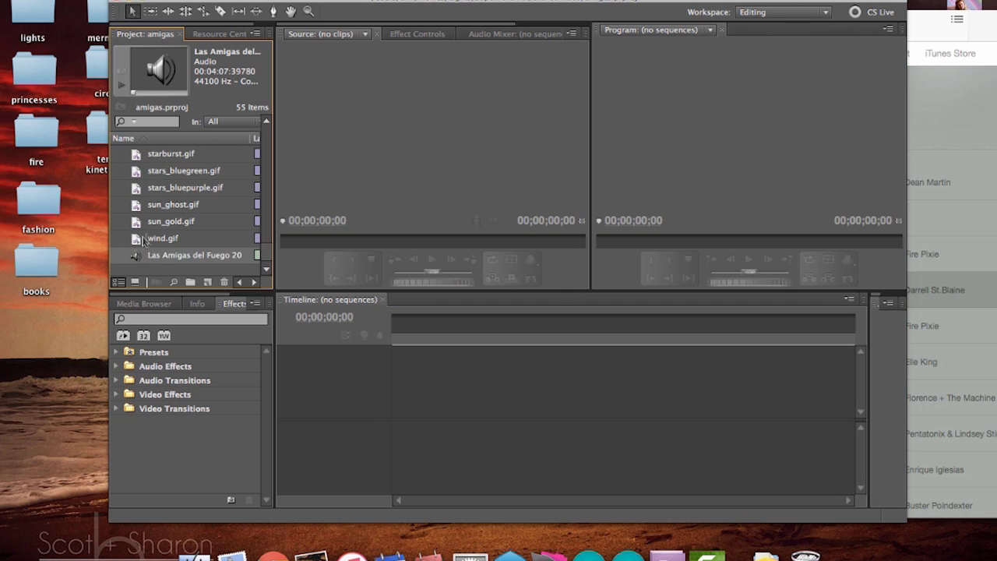
scroll(148, 237, "up", 3)
left_click(140, 191)
Step: Create a snowtree.gif sequence with the Las Amigas del Fuego song on Audio 1 and preview it
scroll(167, 245, "down", 3)
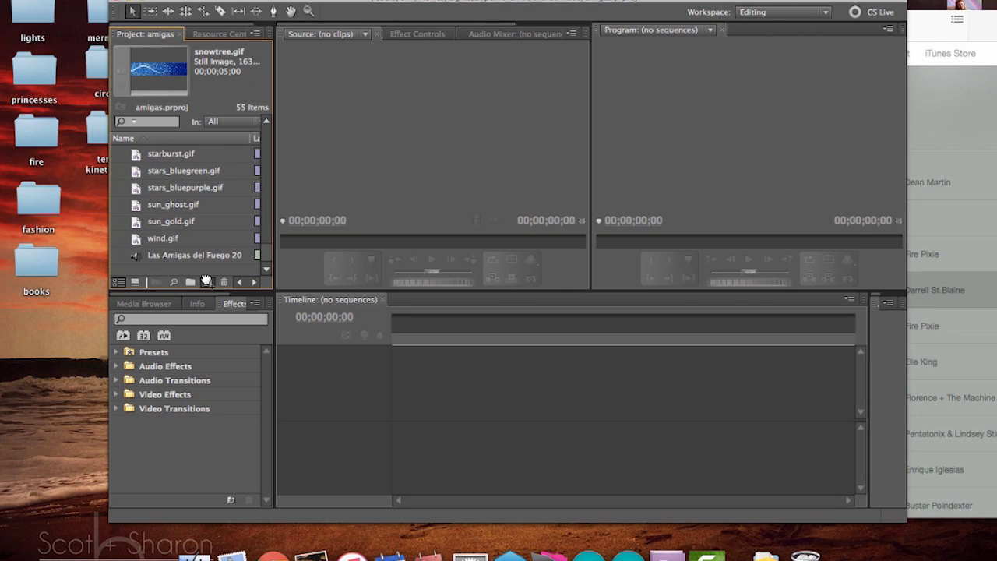
left_click_drag(206, 282, 206, 282)
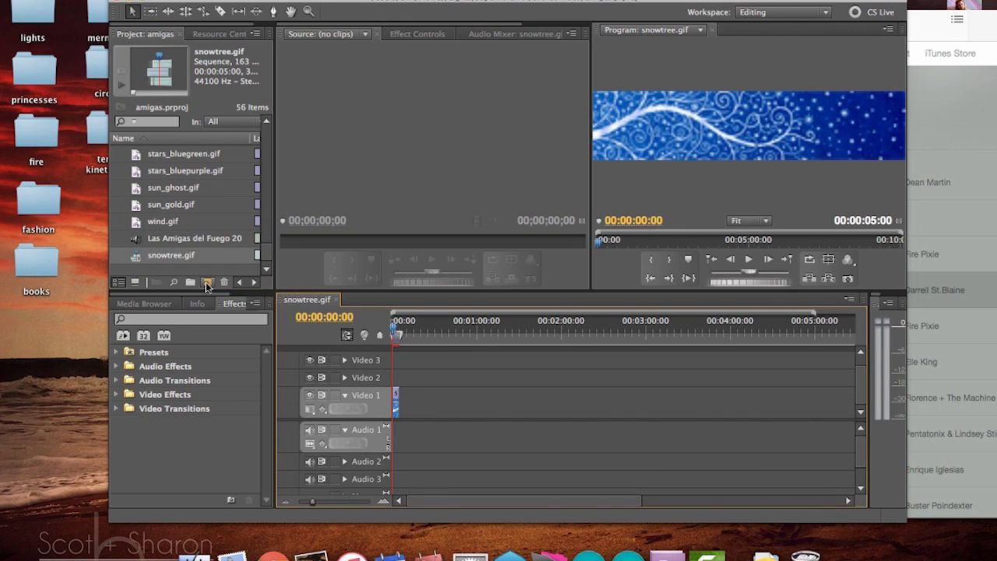
left_click_drag(152, 237, 396, 431)
key("space")
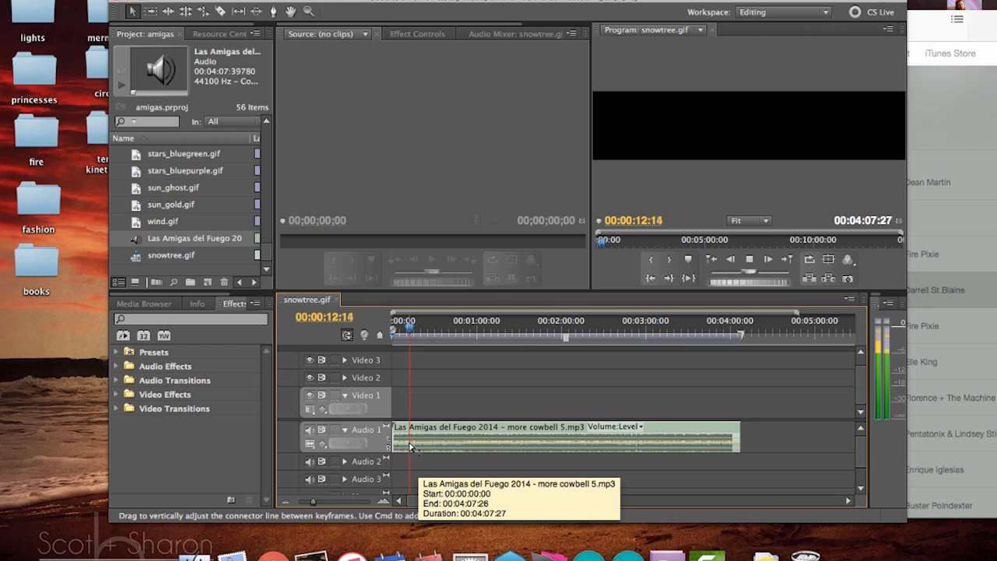
key("space")
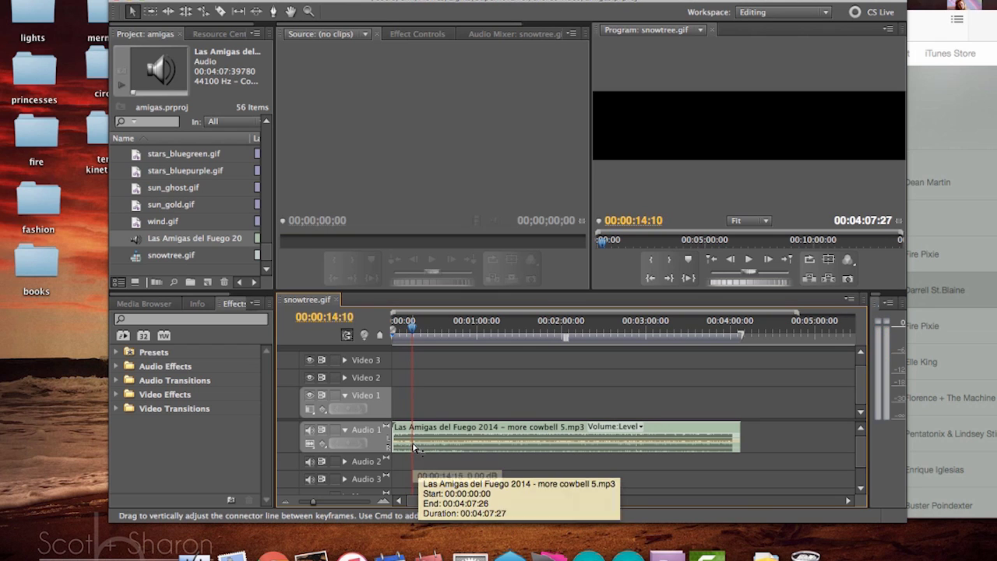
Step: Cut the song at 00:00:14:10, delete the intro, and ripple-delete the gap so it starts at zero
key("c")
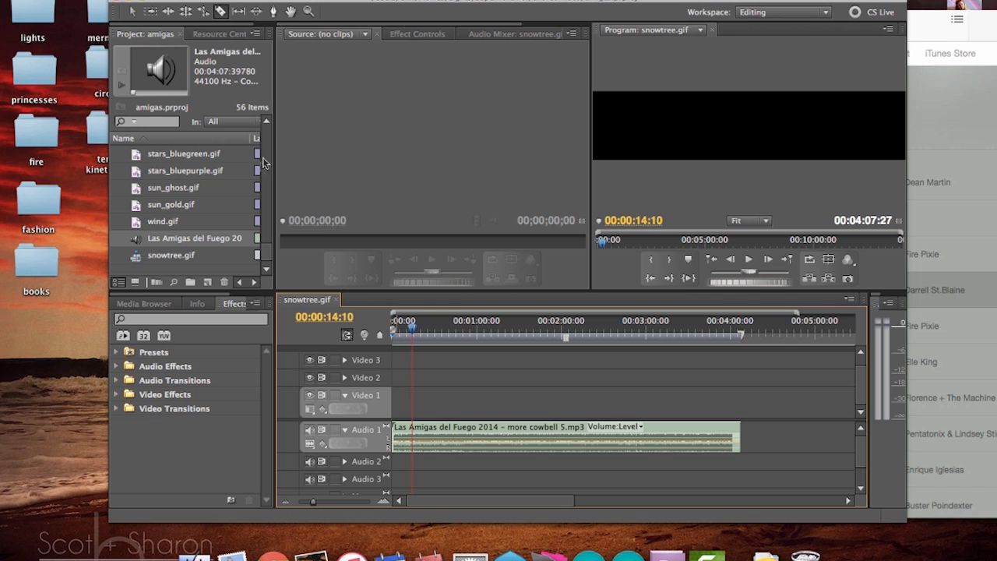
left_click(416, 430)
key("v")
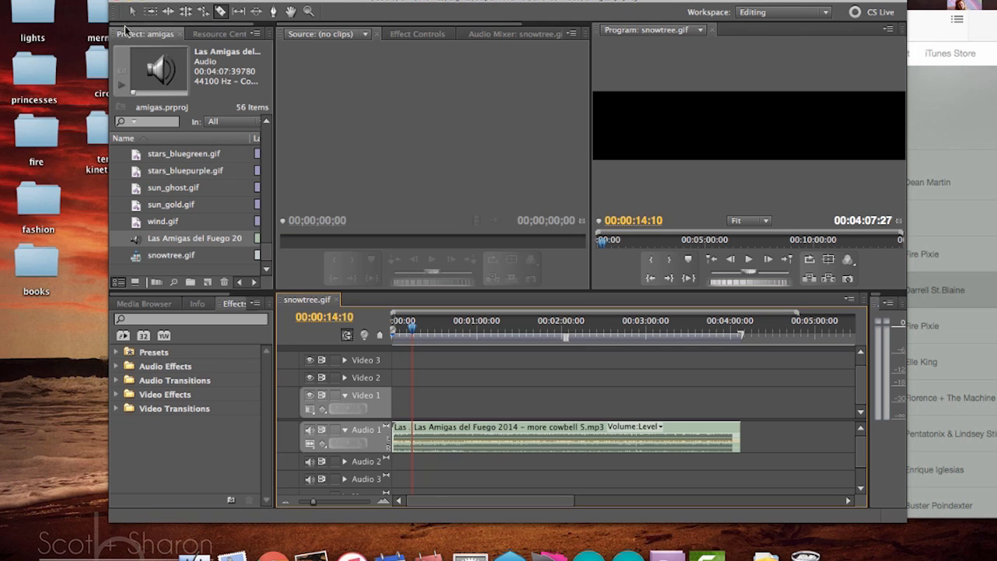
left_click(404, 440)
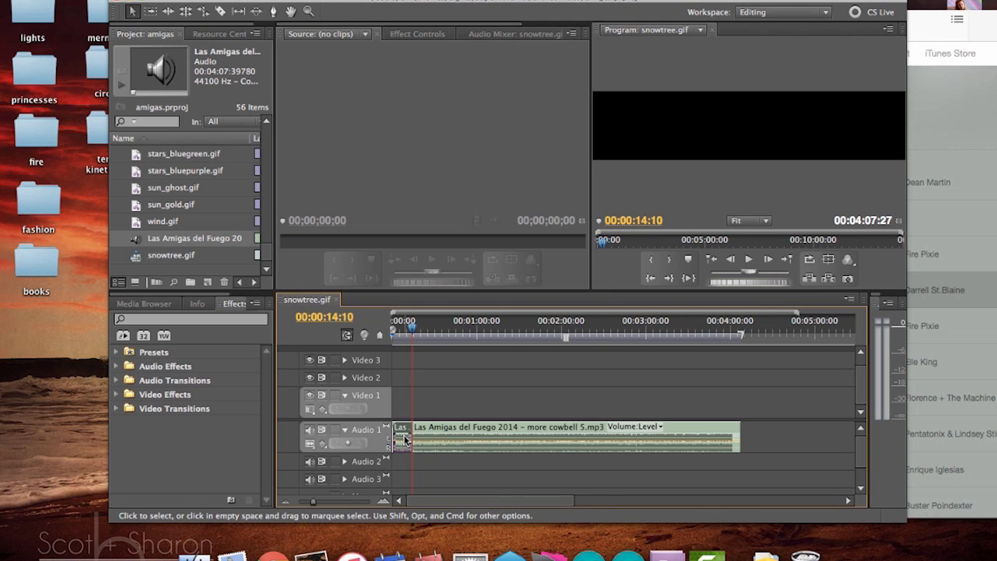
key("Delete")
right_click(397, 441)
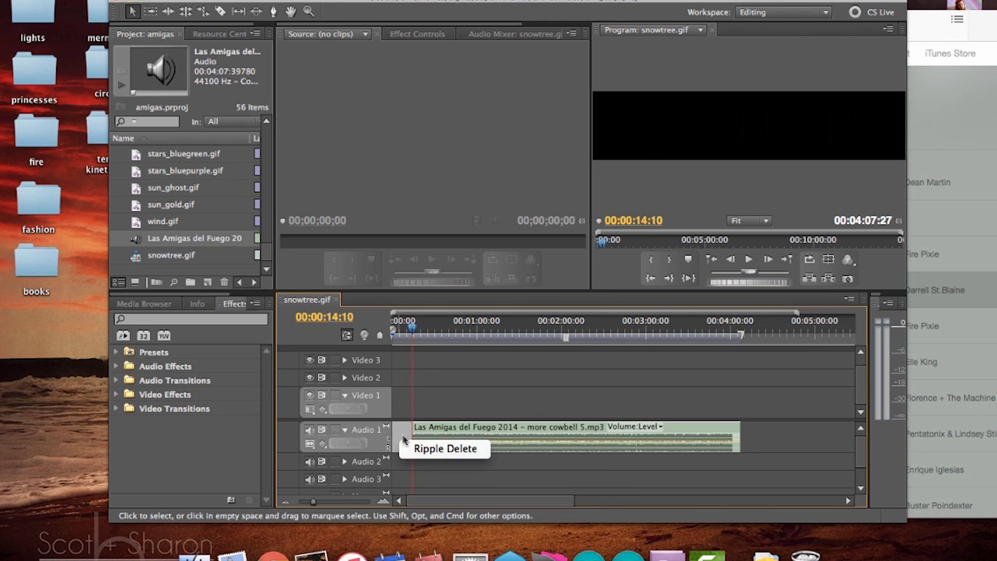
left_click(414, 452)
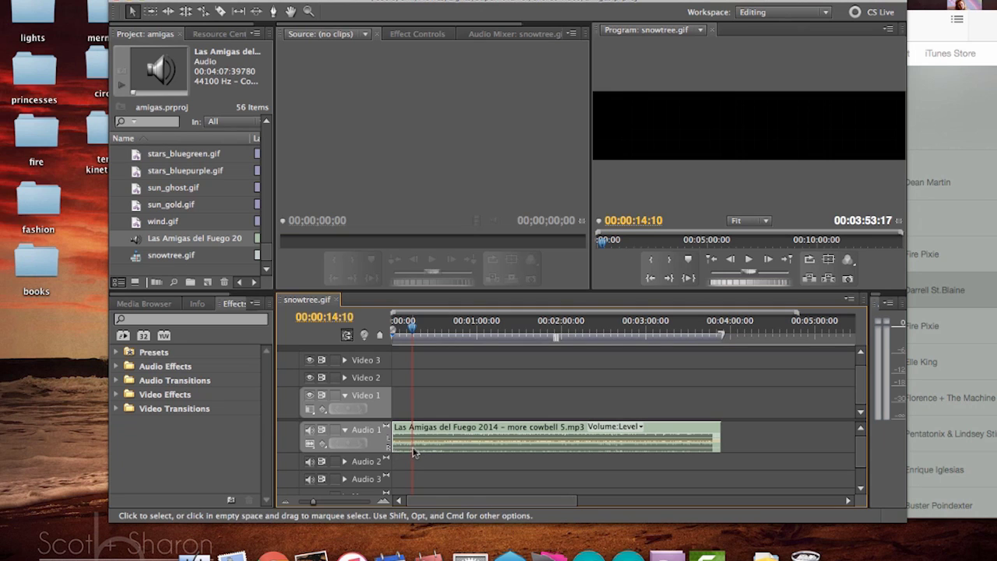
left_click(395, 331)
left_click(393, 331)
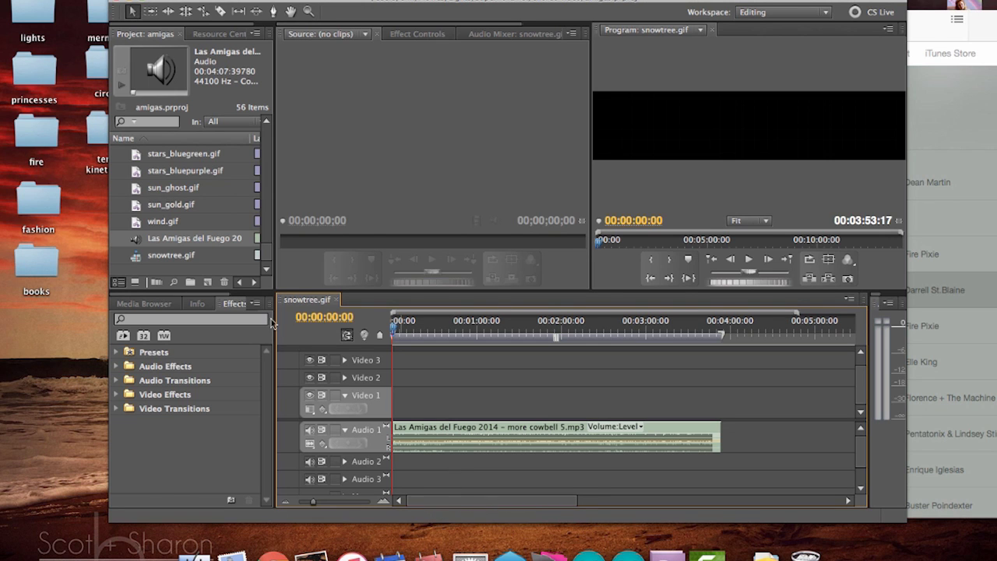
Step: Place 01_moon.gif, 02_standalone.gif and 03_wind.gif one after another along Video 1
scroll(243, 209, "up", 10)
scroll(243, 209, "up", 3)
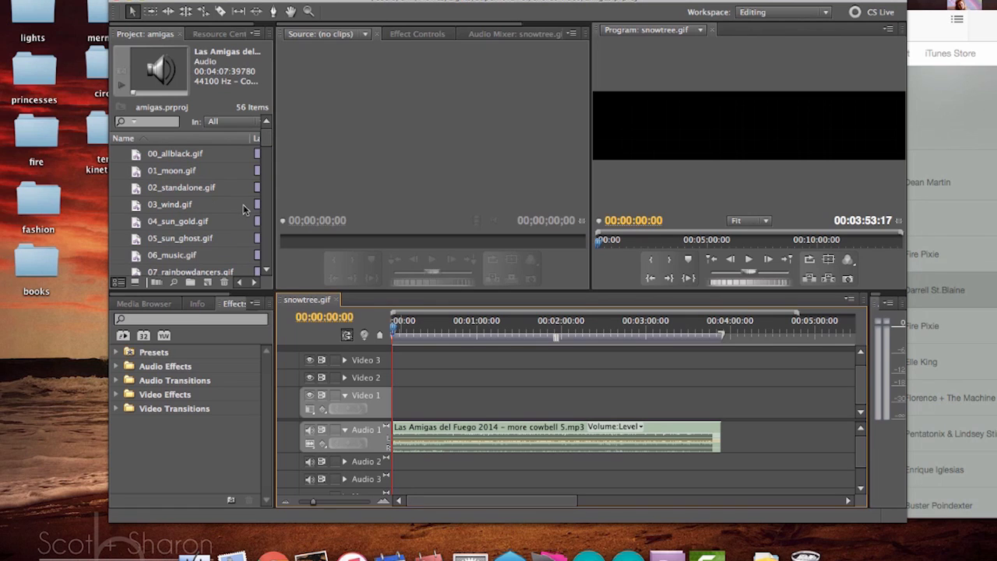
left_click_drag(173, 169, 395, 401)
left_click(136, 190)
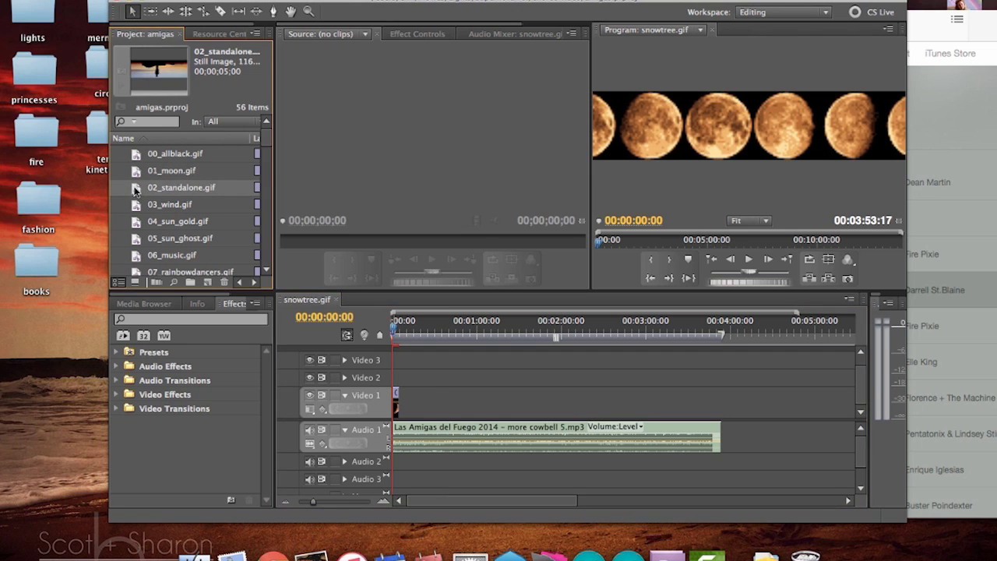
left_click_drag(134, 187, 413, 395)
left_click_drag(138, 206, 425, 407)
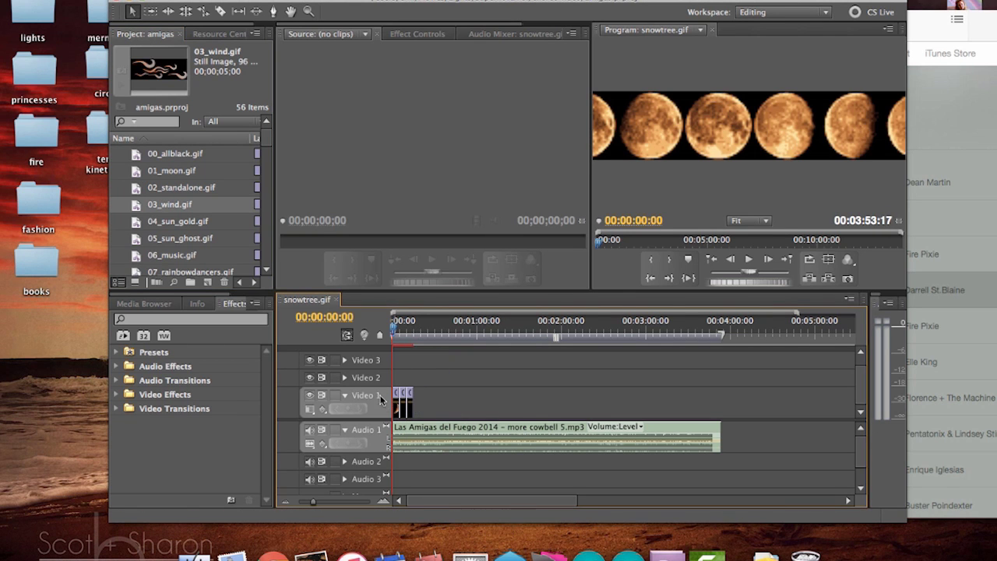
Step: Zoom into the timeline, switch to the Rolling Edit tool, and play the sequence from the start
left_click_drag(316, 505, 326, 507)
left_click(186, 11)
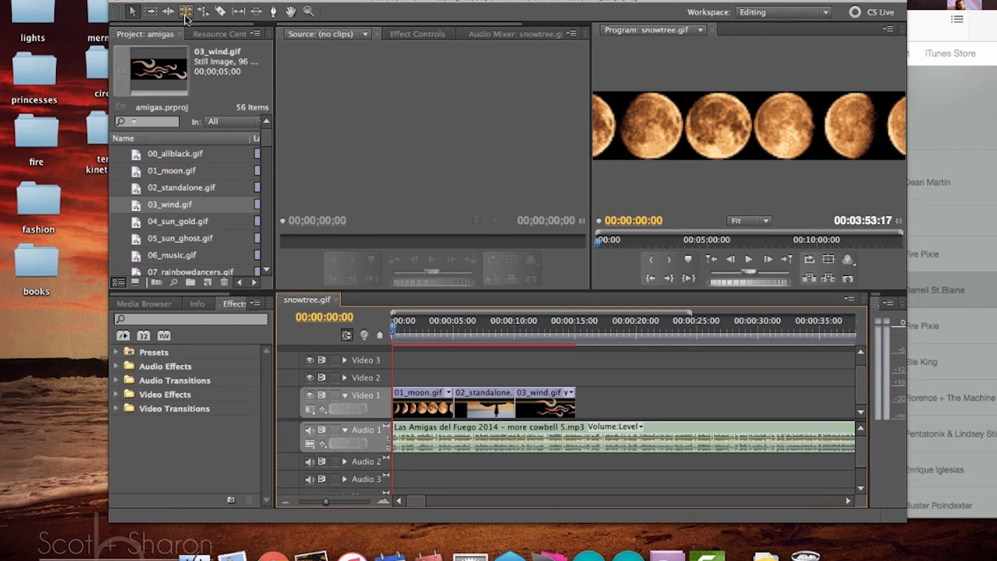
key("space")
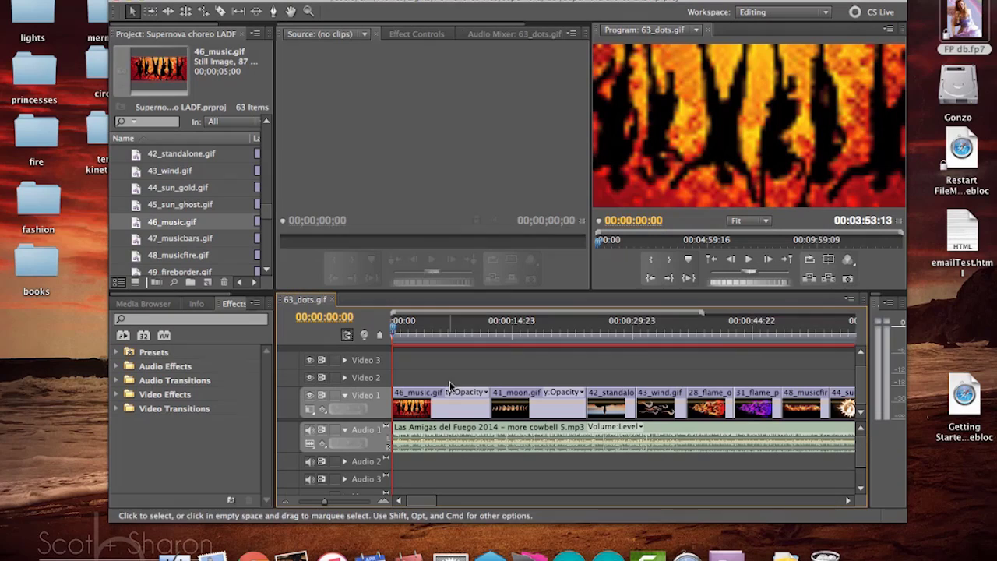
Step: Show audio time units on the Premiere timeline, then bring up the Arduino demo sketch tab
left_click(850, 299)
left_click(884, 383)
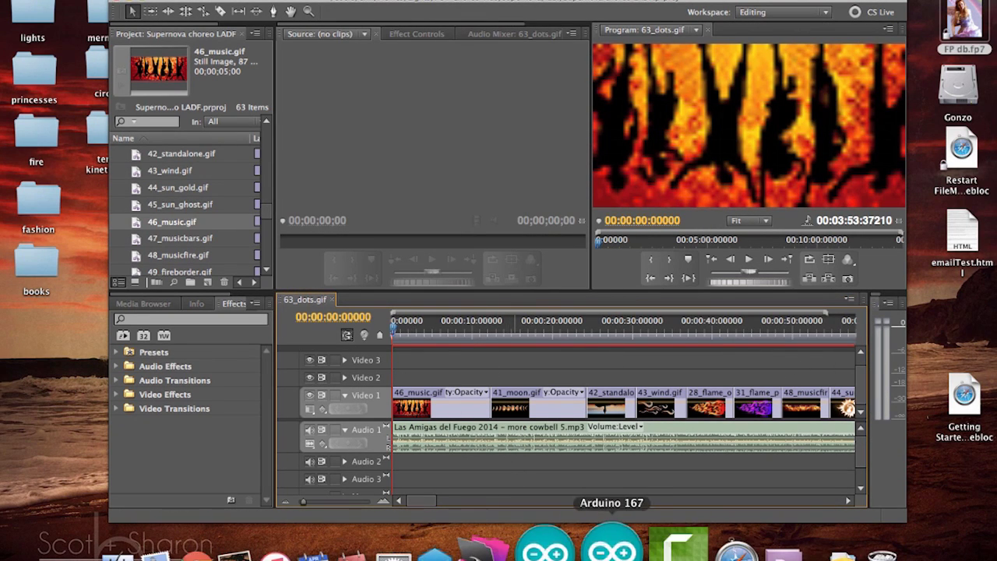
left_click(610, 555)
left_click(203, 85)
left_click_drag(212, 45, 502, 38)
scroll(553, 259, "down", 10)
Step: Enter 46 in the first setImage() call and place the code and Premiere windows side by side
type("46")
left_click_drag(511, 32, 732, 29)
left_click_drag(494, 3, 284, 2)
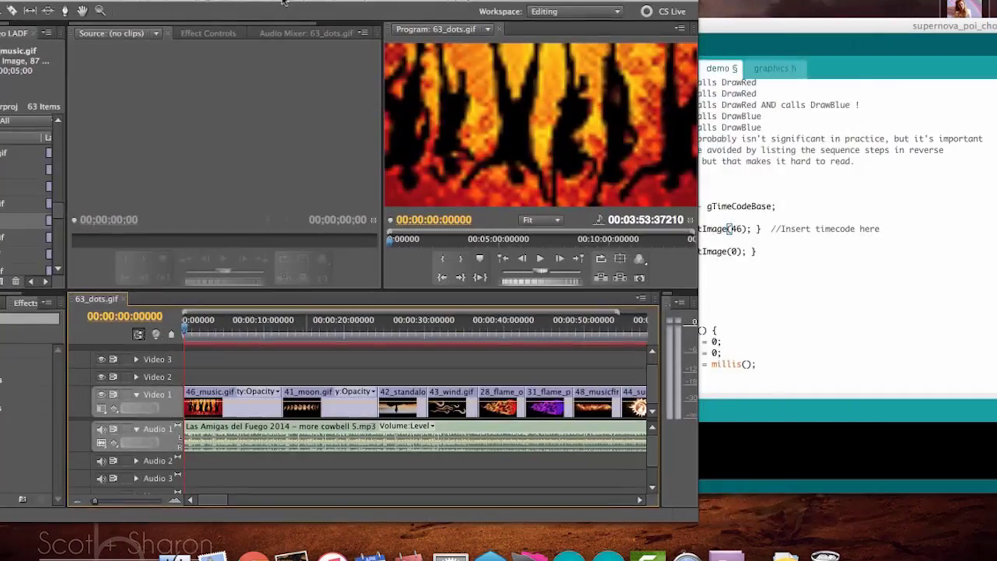
Step: Add the AT(0,0,12.165) cue calling setImage(41), matching the next Premiere edit point
left_click(577, 259)
left_click(119, 317)
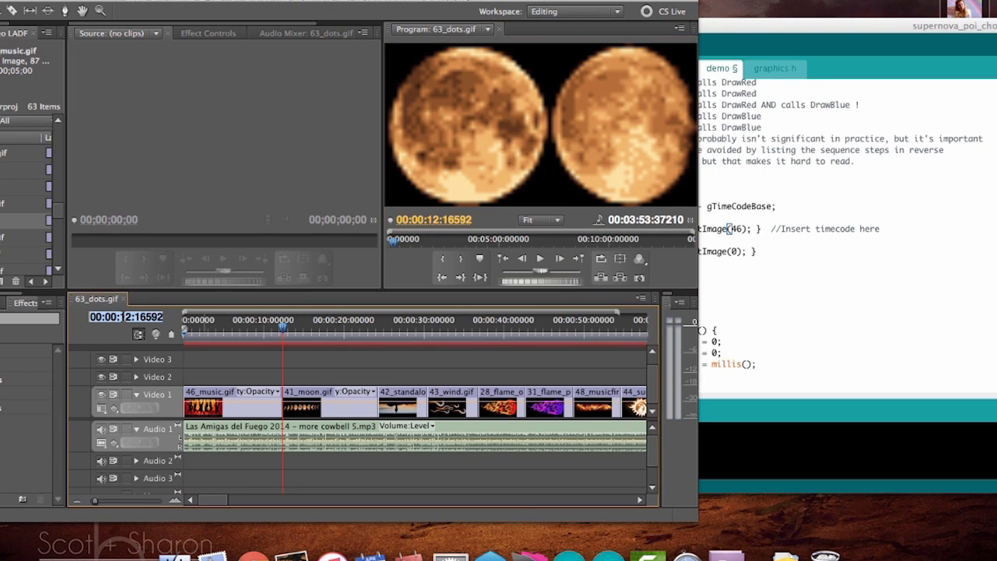
left_click(849, 265)
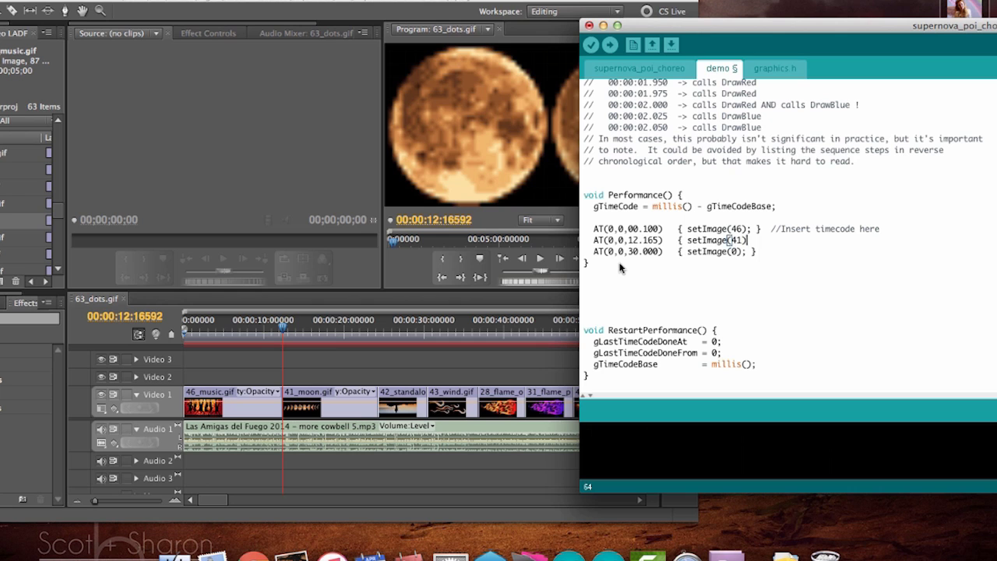
type("}")
key("Return")
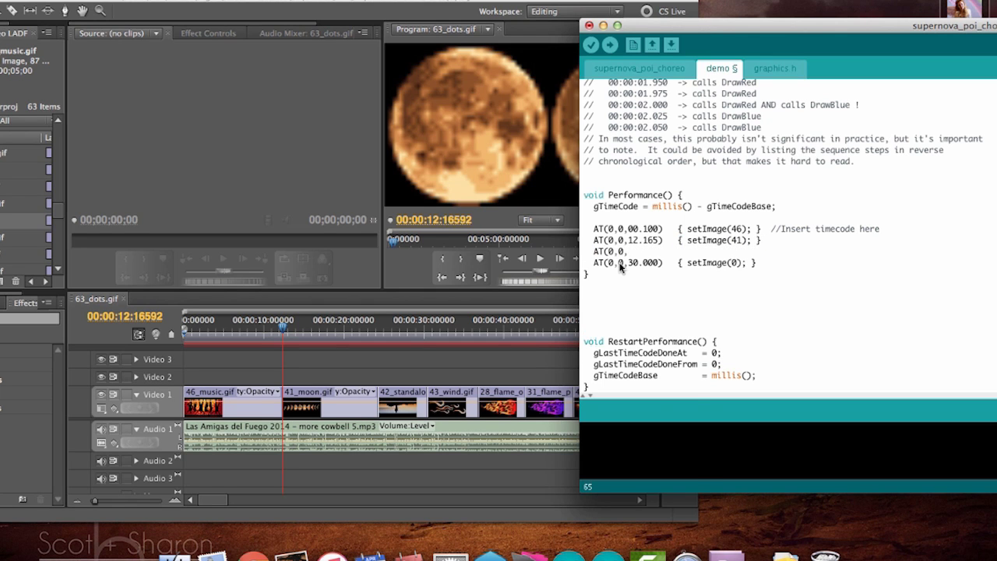
Step: Jump to the next Premiere edit at 24.151 and return to the code for the next cue
key("super+Tab")
key("Down")
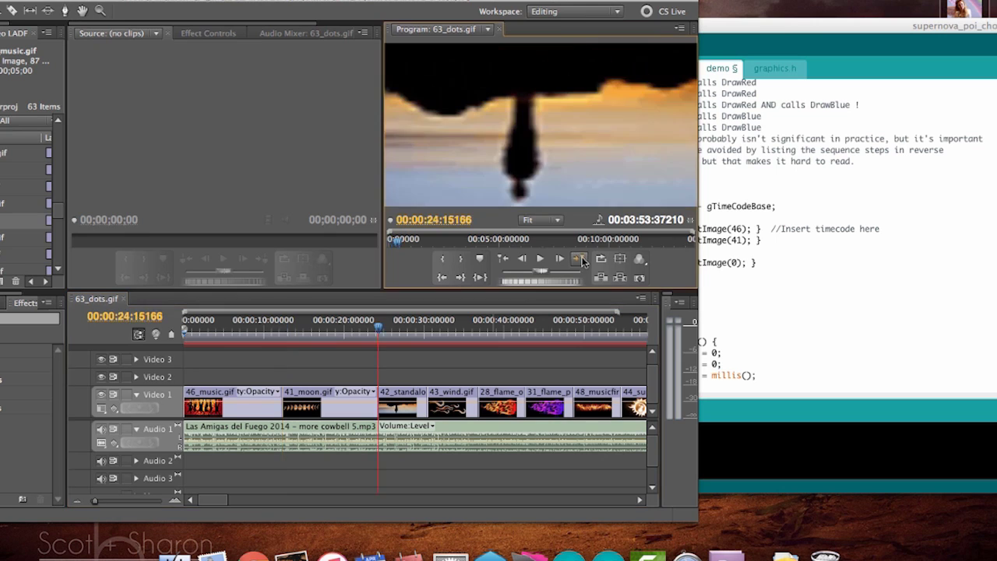
left_click(807, 331)
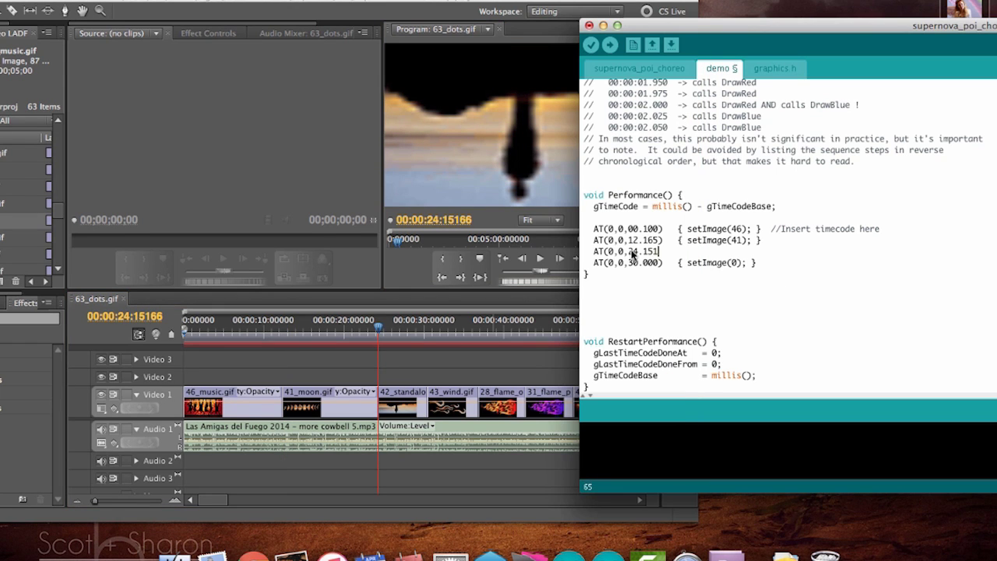